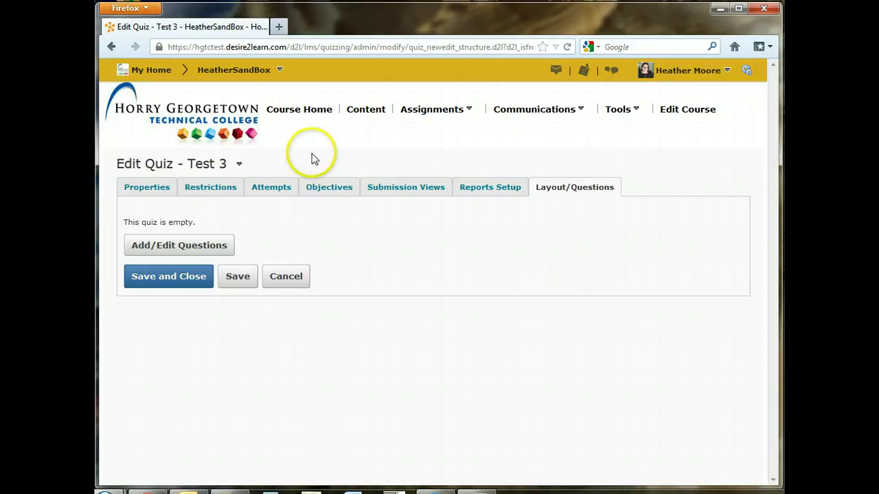
Step: Open the quiz Test 3 from the course's quizzes and go to adding and editing its questions
{"action": "left_click", "coordinate": [458, 111]}
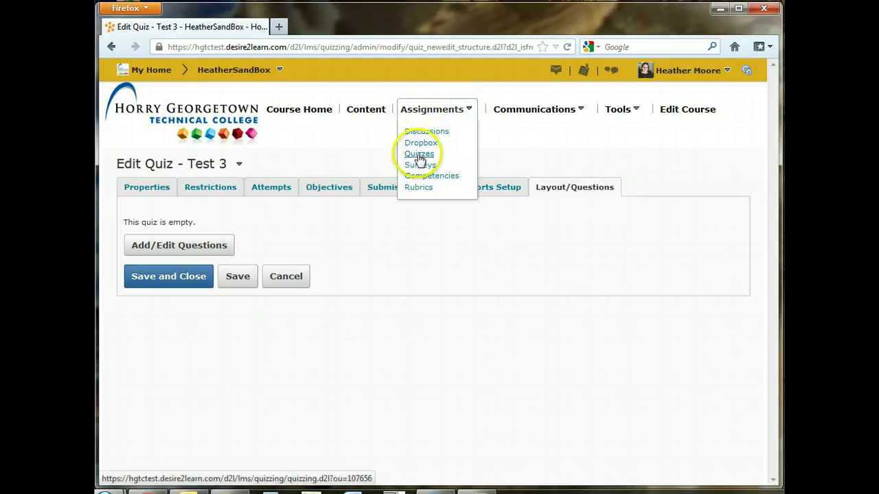
{"action": "left_click", "coordinate": [419, 156]}
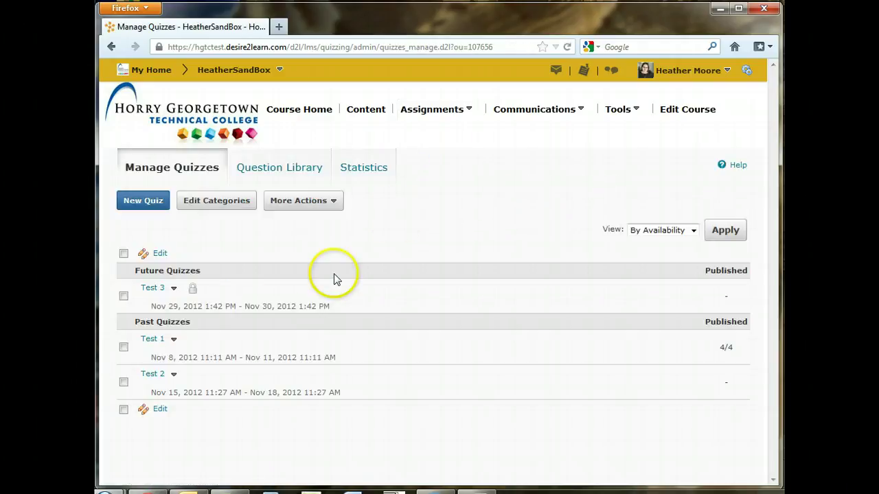
{"action": "left_click", "coordinate": [173, 289]}
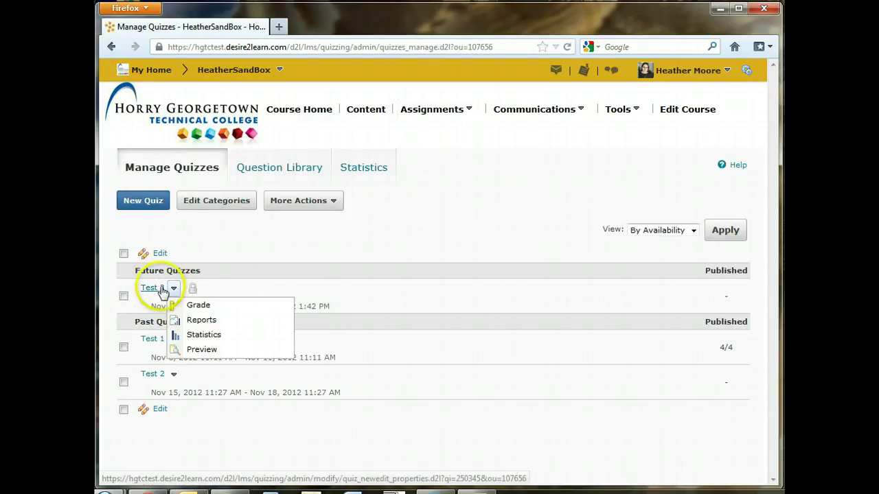
{"action": "left_click", "coordinate": [152, 288]}
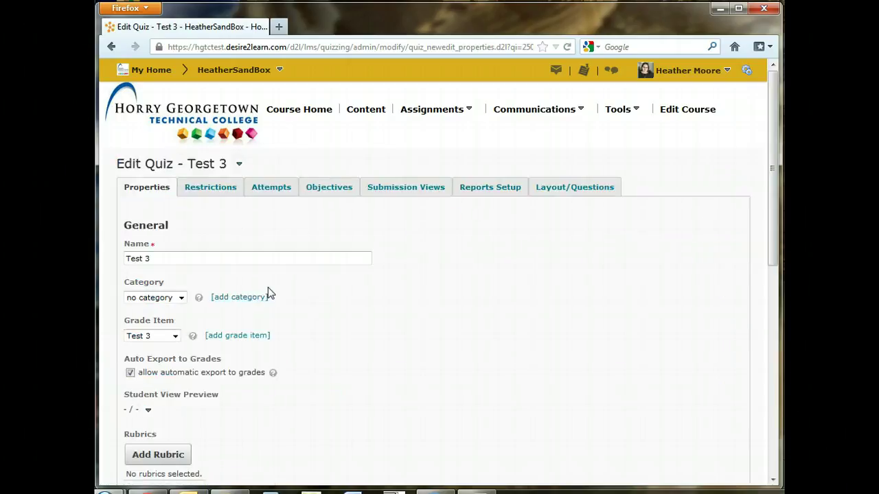
{"action": "left_click", "coordinate": [566, 188]}
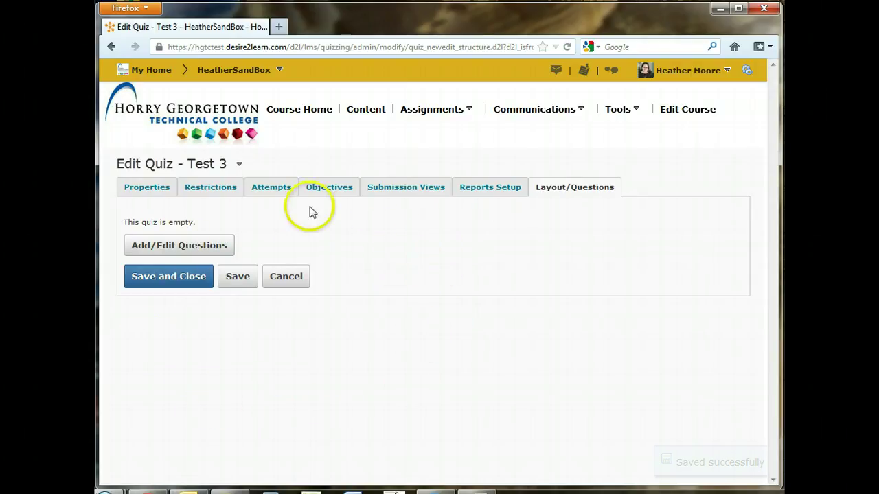
{"action": "left_click", "coordinate": [165, 249]}
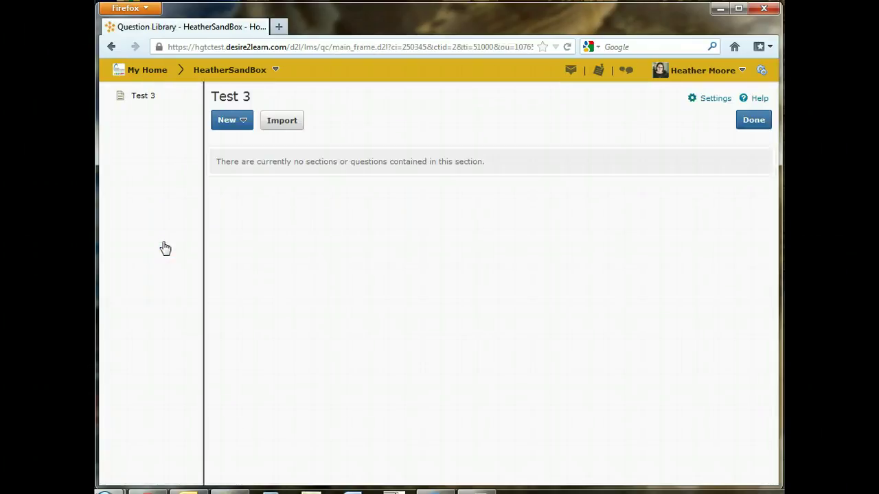
Step: Start a new True or False question in Test 3 and bring its whole window into view
{"action": "left_click", "coordinate": [438, 231]}
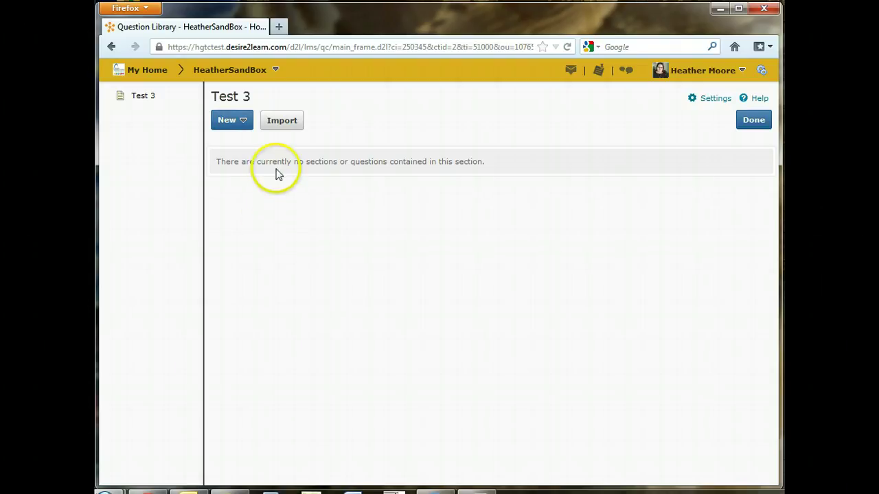
{"action": "left_click", "coordinate": [244, 122]}
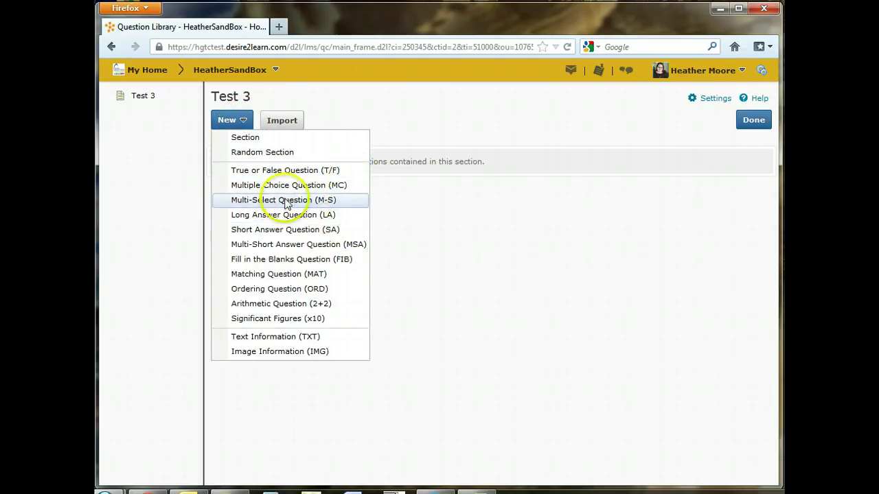
{"action": "left_click", "coordinate": [252, 173]}
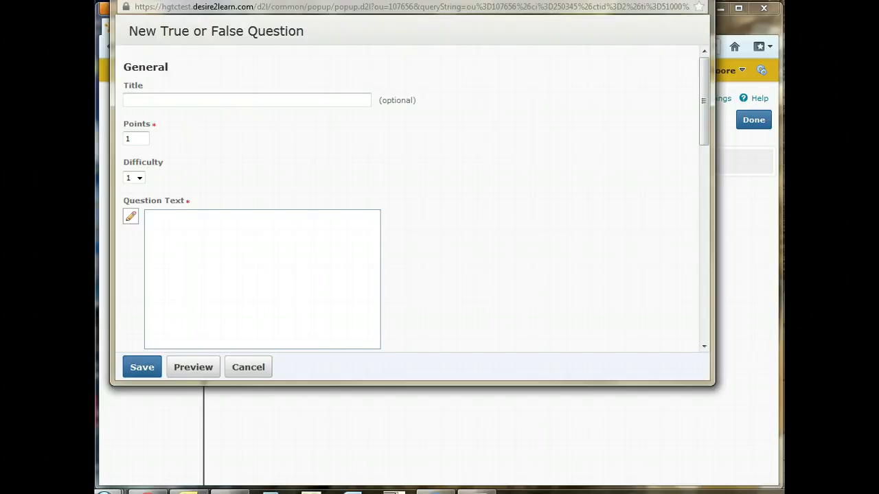
{"action": "left_click_drag", "start_coordinate": [347, 1], "coordinate": [349, 30]}
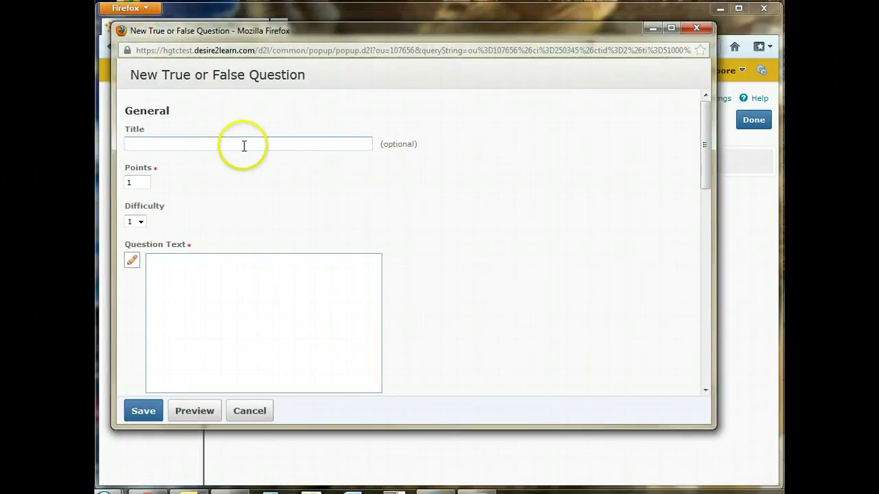
Step: Look over the new question form, from title, points and difficulty to question text, image and options
{"action": "scroll", "coordinate": [442, 197], "scroll_direction": "down", "scroll_amount": 2}
{"action": "scroll", "coordinate": [443, 198], "scroll_direction": "up", "scroll_amount": 1}
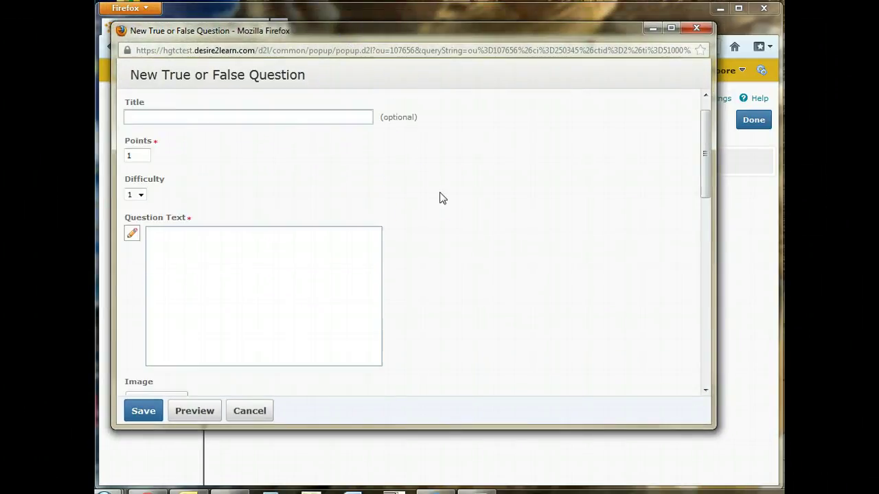
{"action": "scroll", "coordinate": [442, 198], "scroll_direction": "up", "scroll_amount": 1}
{"action": "scroll", "coordinate": [443, 198], "scroll_direction": "down", "scroll_amount": 5}
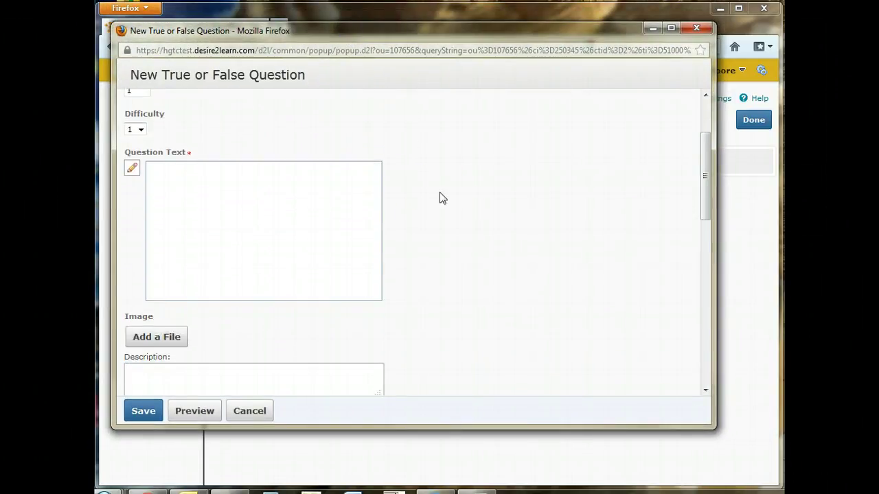
{"action": "scroll", "coordinate": [443, 197], "scroll_direction": "down", "scroll_amount": 2}
{"action": "scroll", "coordinate": [443, 198], "scroll_direction": "up", "scroll_amount": 5}
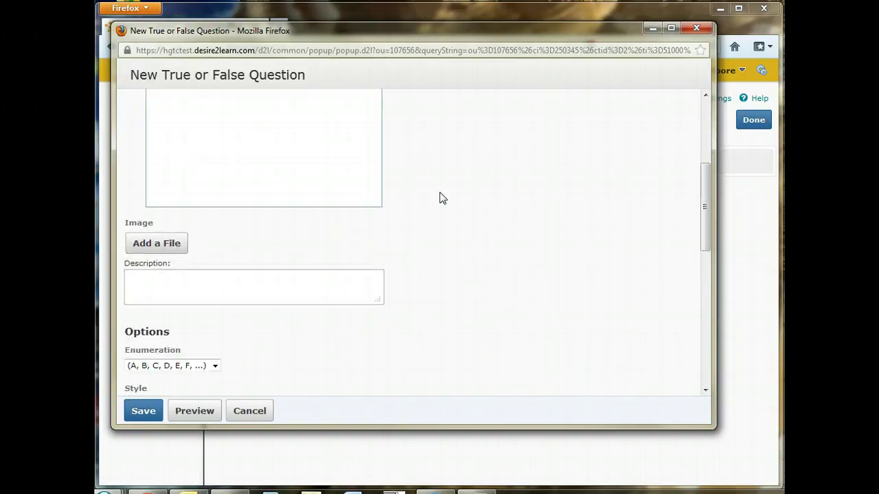
{"action": "scroll", "coordinate": [442, 198], "scroll_direction": "up", "scroll_amount": 2}
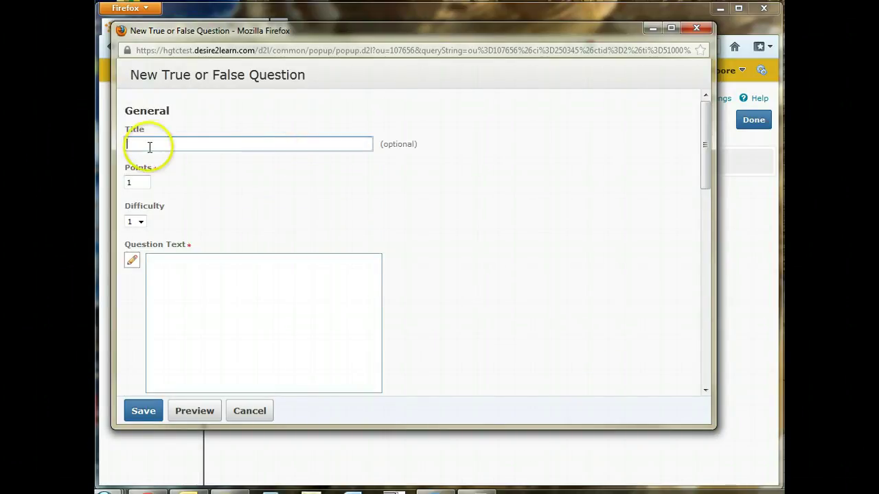
Step: Leave the question's title blank, keep it worth 1 point and choose difficulty 1
{"action": "left_click", "coordinate": [404, 148]}
{"action": "left_click", "coordinate": [136, 182]}
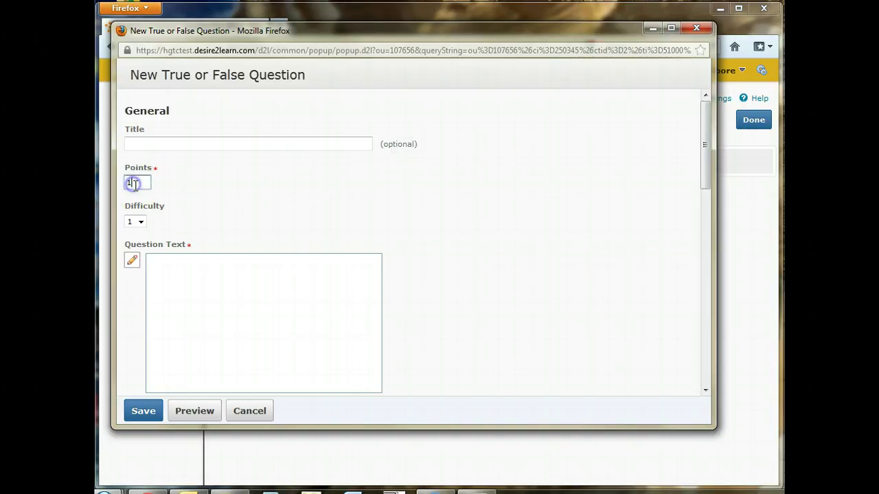
{"action": "left_click", "coordinate": [139, 223]}
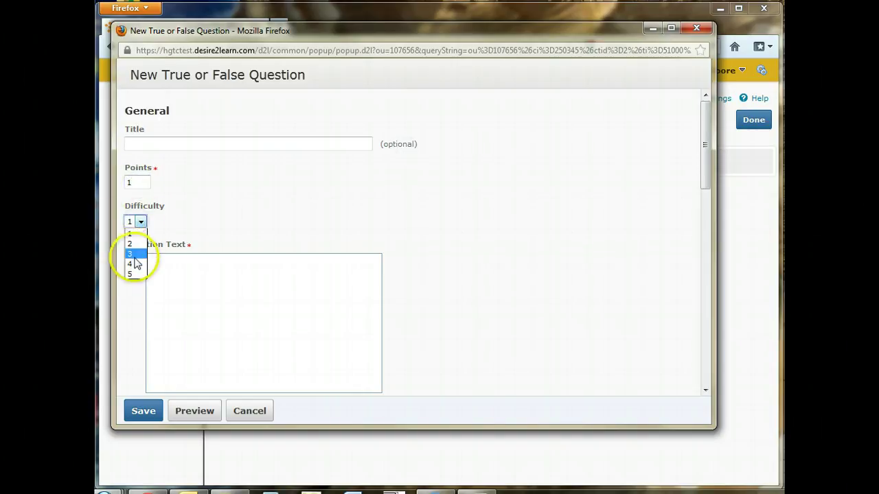
{"action": "left_click", "coordinate": [141, 234]}
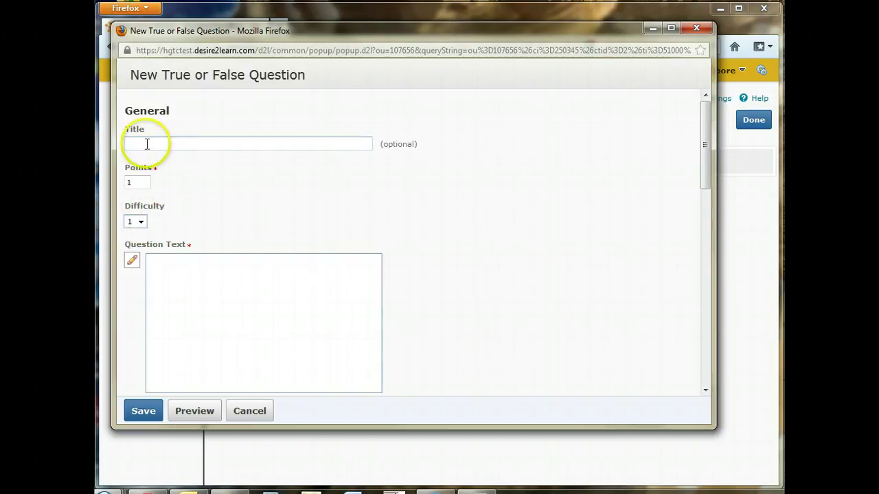
{"action": "left_click", "coordinate": [135, 183]}
Step: Open the question text for editing
{"action": "scroll", "coordinate": [267, 202], "scroll_direction": "down", "scroll_amount": 6}
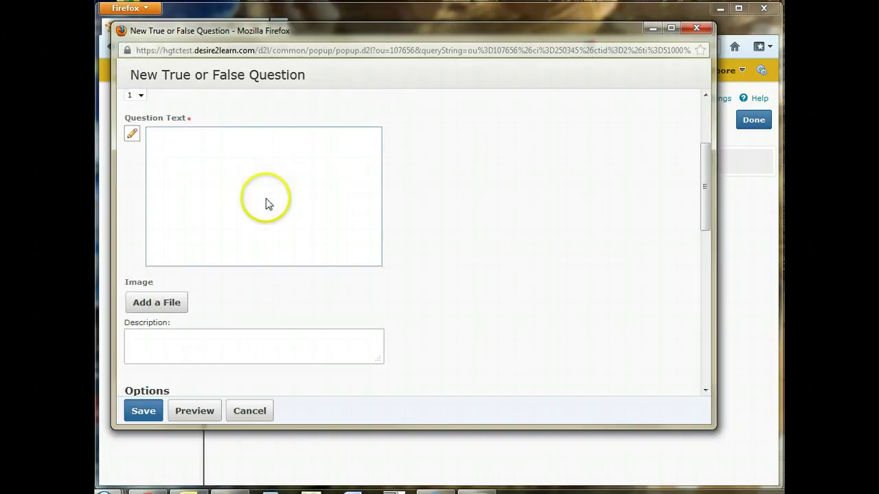
{"action": "scroll", "coordinate": [219, 220], "scroll_direction": "up", "scroll_amount": 4}
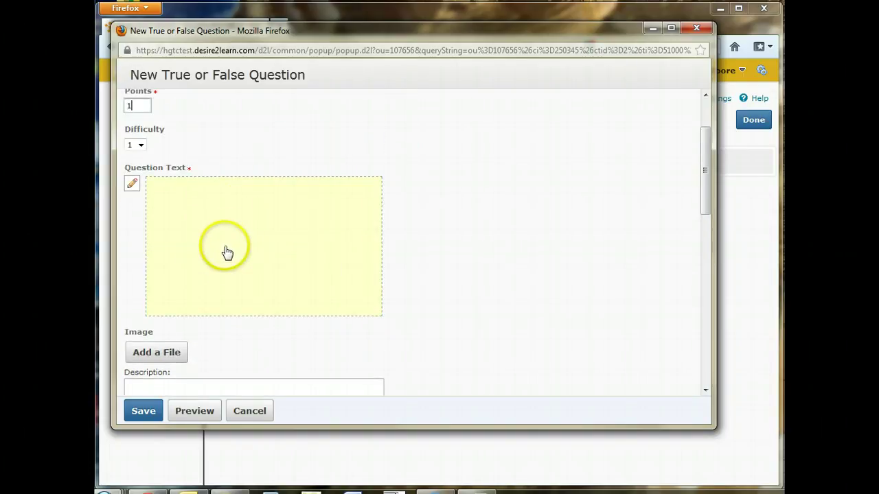
{"action": "left_click", "coordinate": [228, 253]}
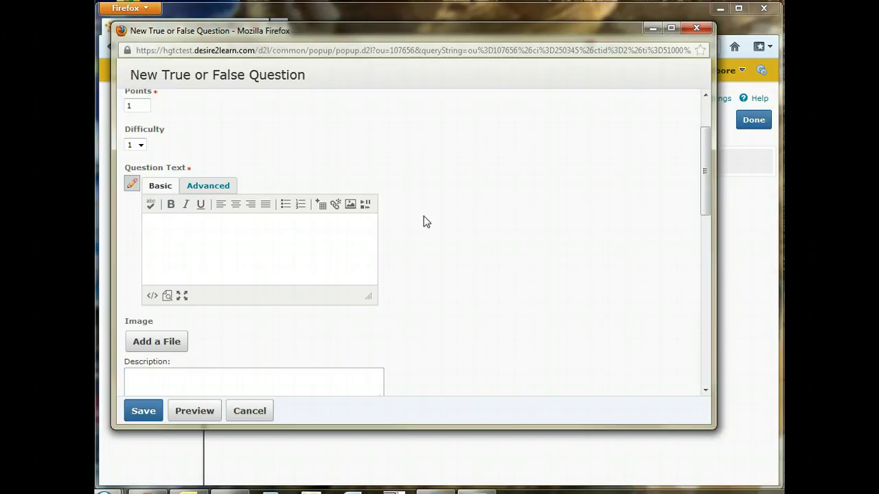
{"action": "type", "text": "hat is the first holiday of the "}
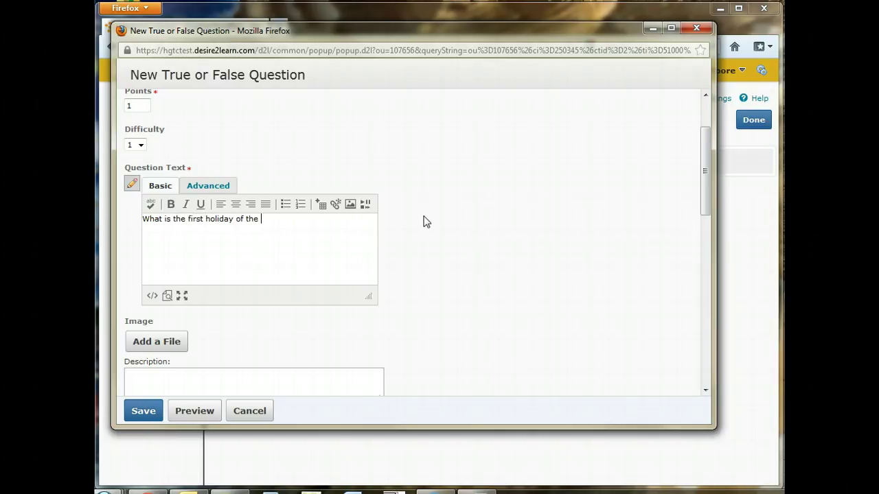
{"action": "type", "text": "year?"}
{"action": "left_click", "coordinate": [302, 221]}
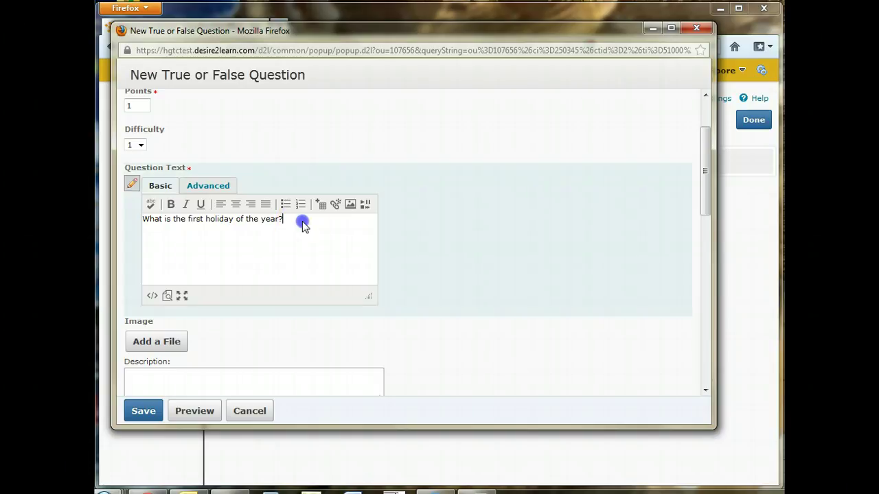
{"action": "left_click_drag", "start_coordinate": [302, 221], "coordinate": [147, 221]}
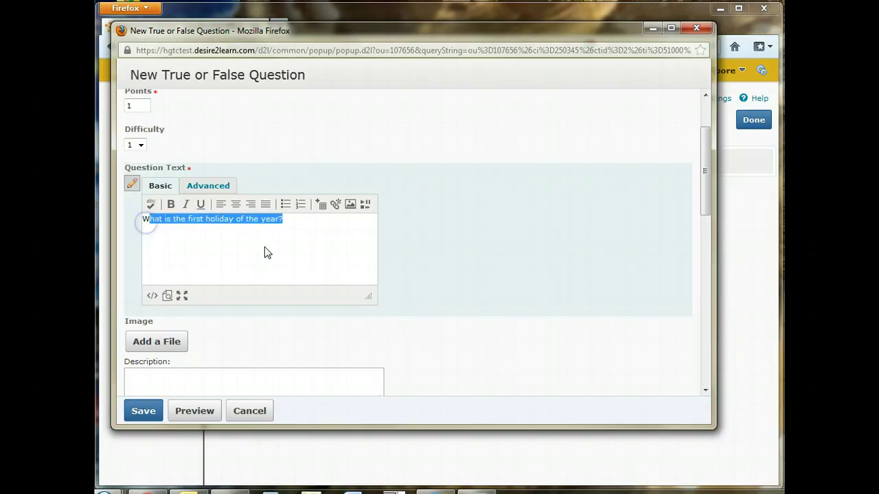
{"action": "key", "text": "BackSpace"}
{"action": "key", "text": "BackSpace"}
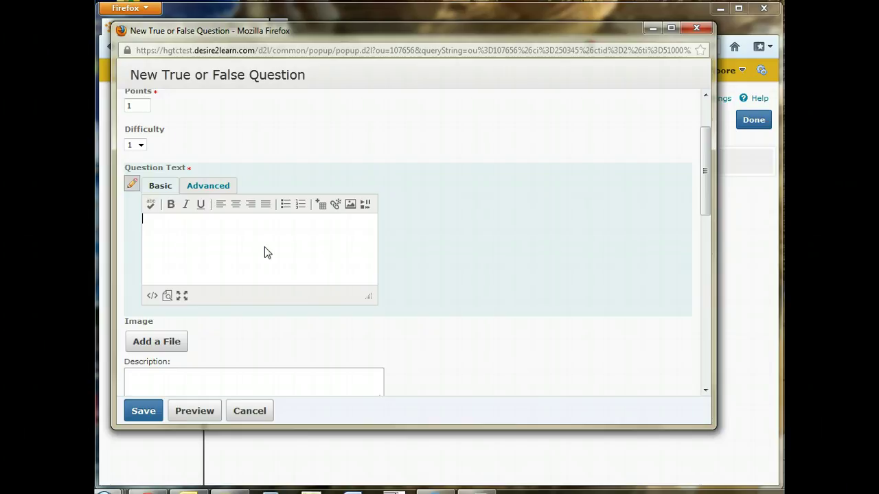
Step: Enter the question text "New Years is the first holiday of the year."
{"action": "type", "text": "New Ye"}
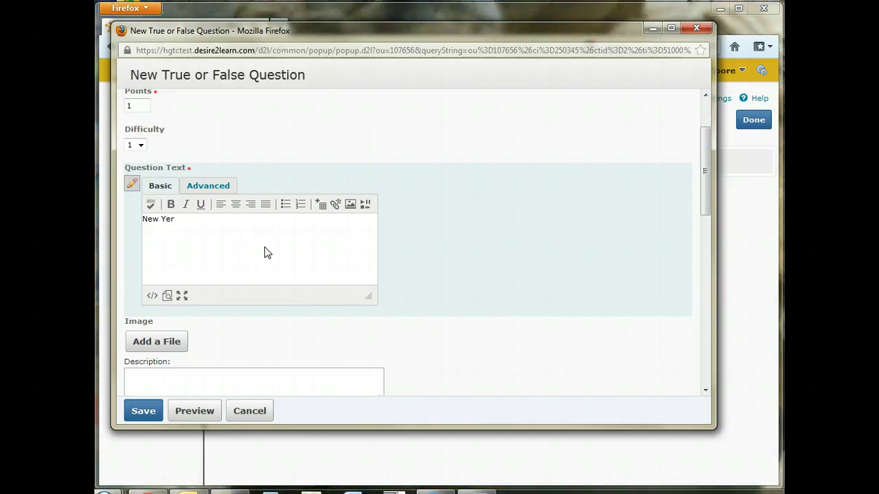
{"action": "type", "text": "ars i"}
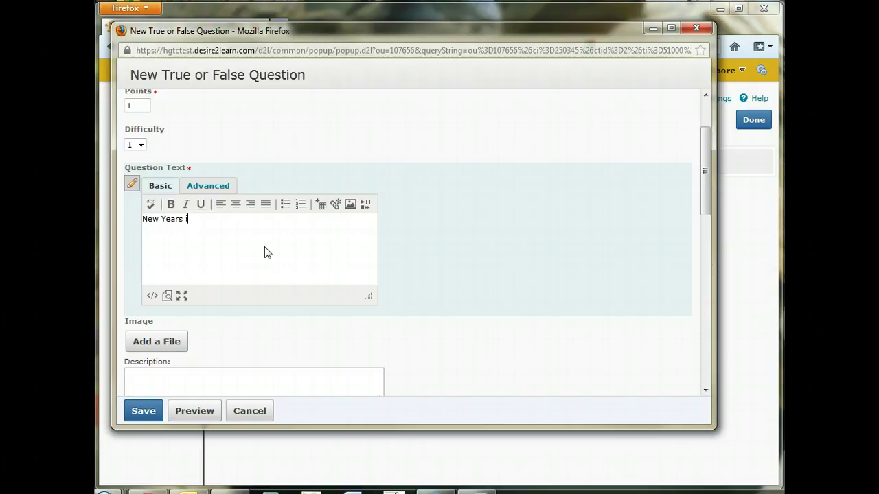
{"action": "type", "text": "s the firs"}
{"action": "type", "text": "t holiday of th"}
{"action": "type", "text": "e"}
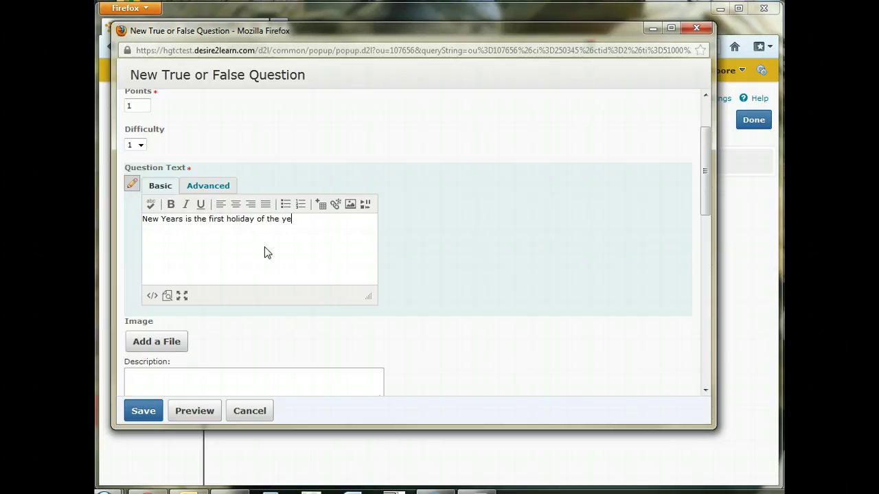
{"action": "type", "text": " yarar."}
Step: Enlarge the question text editor in both width and height
{"action": "scroll", "coordinate": [268, 243], "scroll_direction": "down", "scroll_amount": 2}
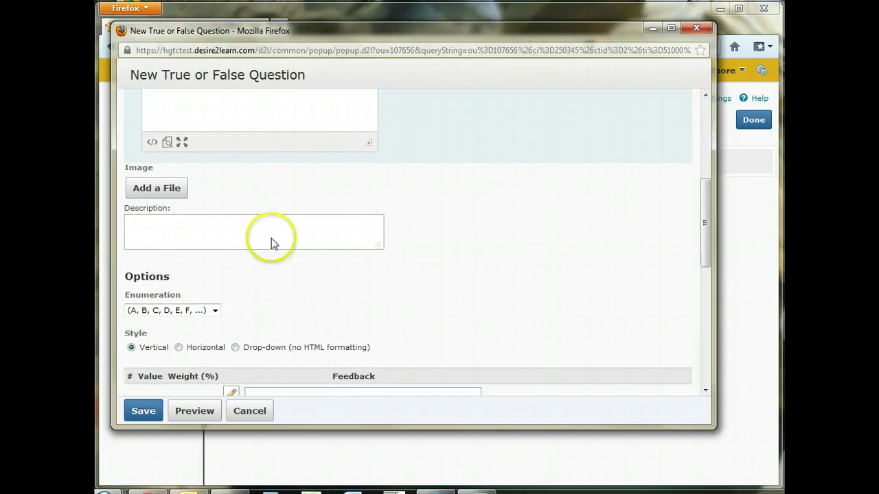
{"action": "left_click", "coordinate": [157, 189]}
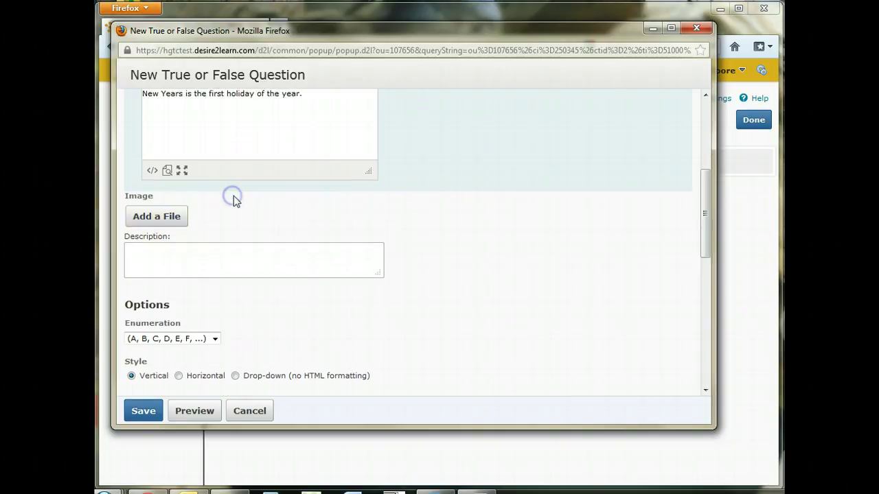
{"action": "scroll", "coordinate": [391, 235], "scroll_direction": "down", "scroll_amount": 4}
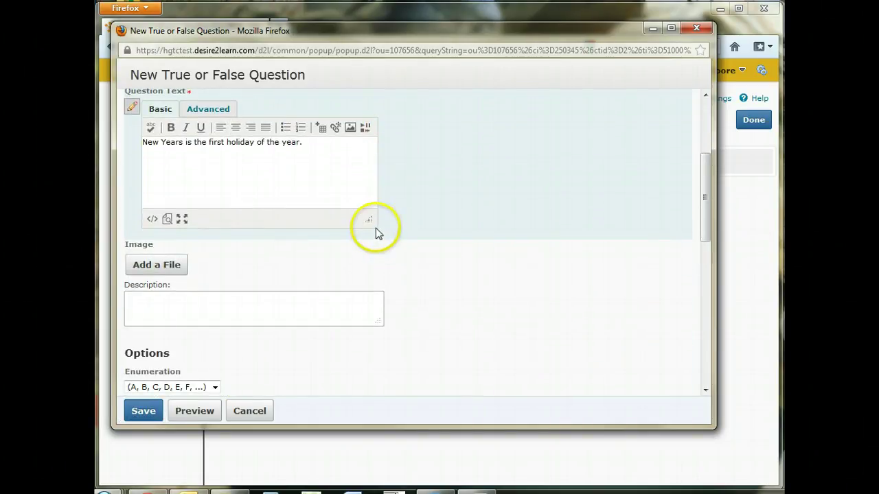
{"action": "left_click_drag", "start_coordinate": [368, 219], "coordinate": [460, 312]}
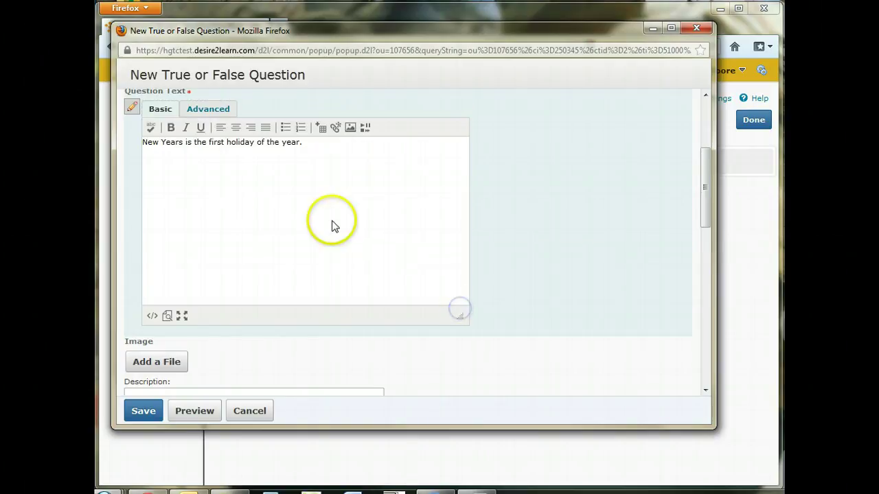
{"action": "left_click", "coordinate": [339, 142]}
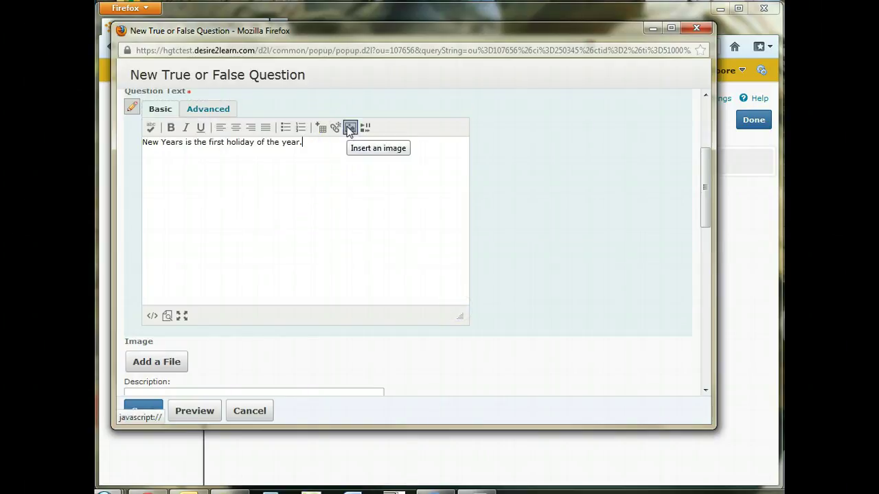
{"action": "left_click", "coordinate": [348, 128]}
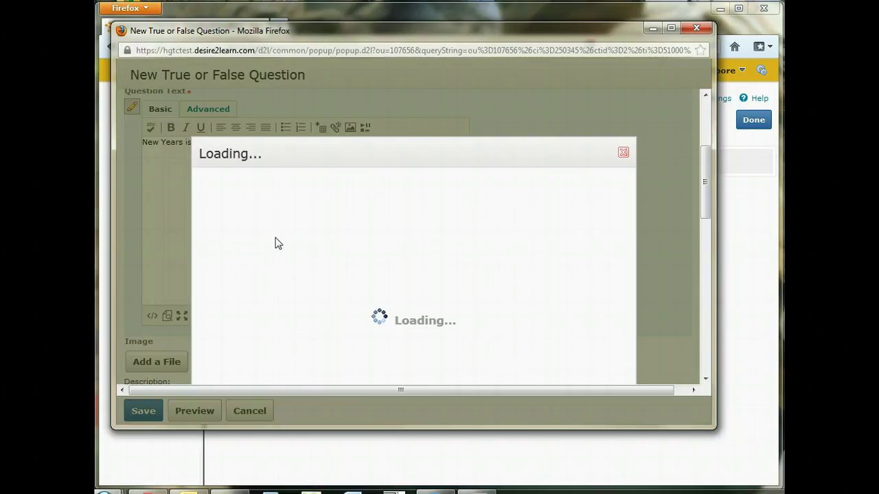
{"action": "left_click", "coordinate": [269, 221]}
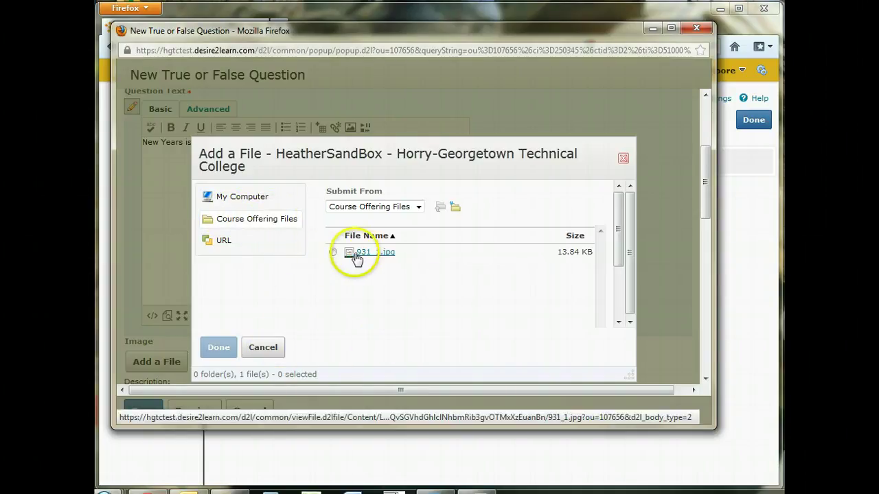
{"action": "left_click", "coordinate": [333, 252]}
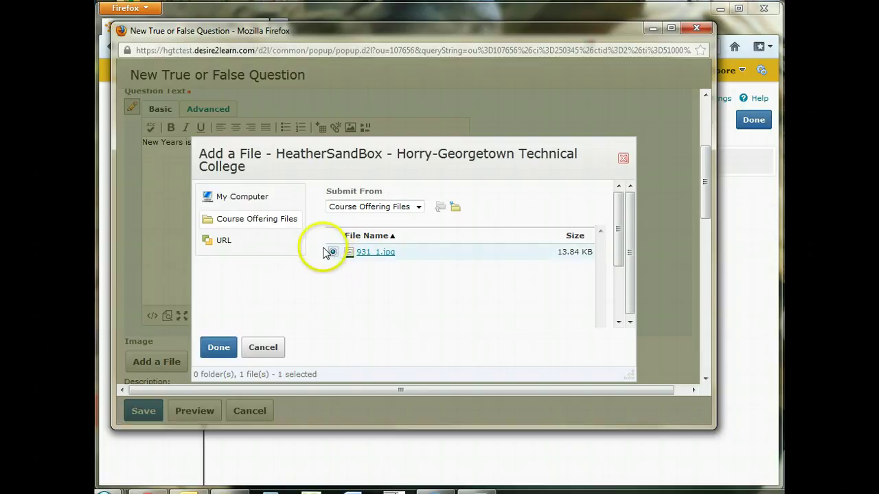
{"action": "left_click", "coordinate": [233, 197]}
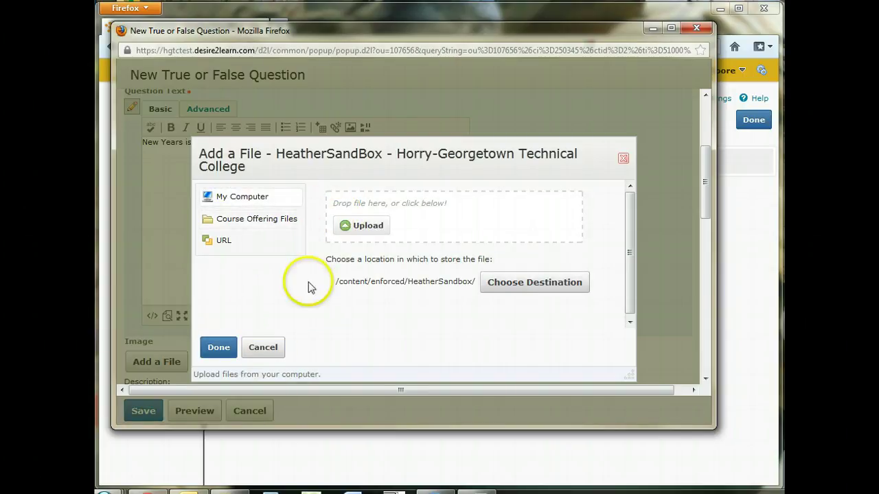
{"action": "left_click", "coordinate": [226, 242]}
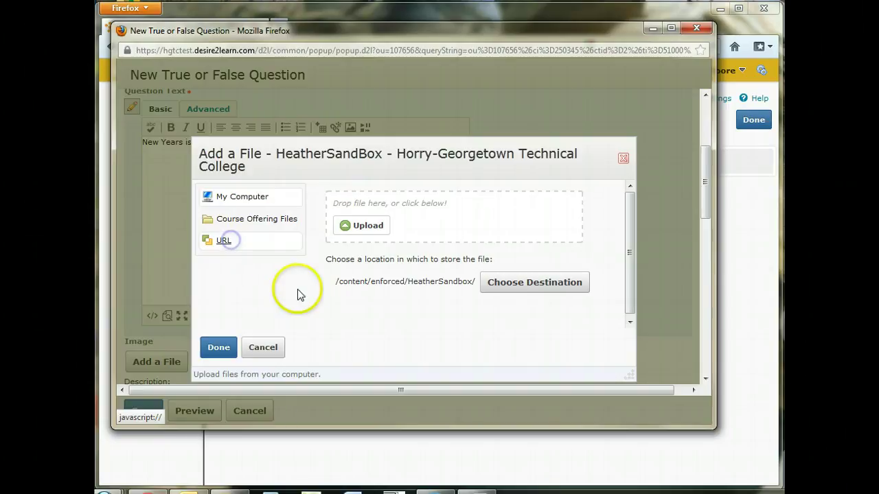
{"action": "left_click", "coordinate": [264, 348]}
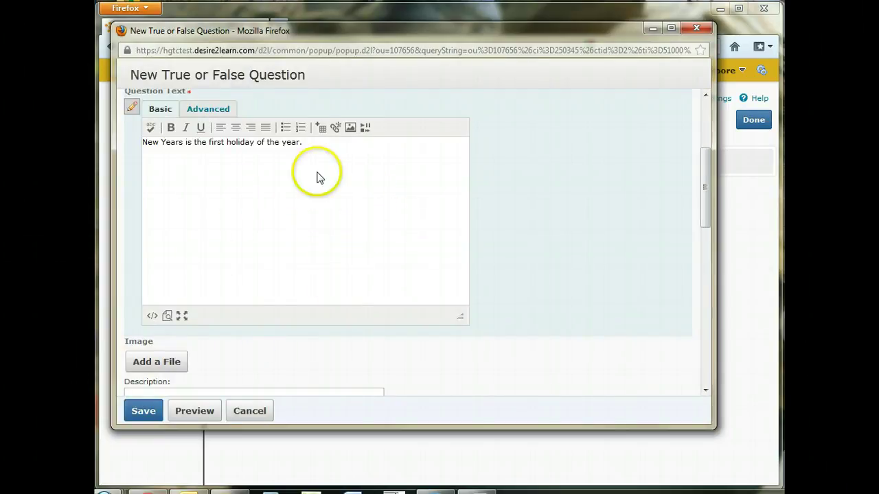
Step: Examine the question's separate image file and description fields alongside the option to insert an image within the question text
{"action": "left_click", "coordinate": [483, 237]}
{"action": "scroll", "coordinate": [467, 254], "scroll_direction": "down", "scroll_amount": 3}
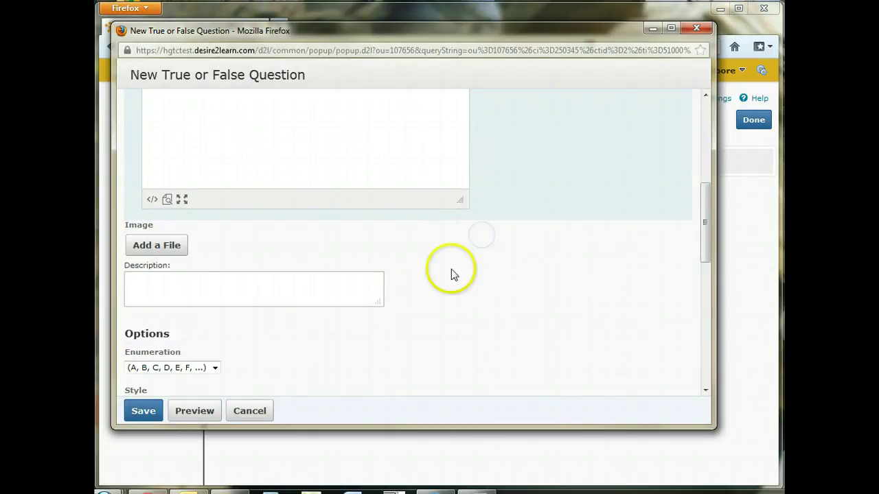
{"action": "scroll", "coordinate": [451, 274], "scroll_direction": "down", "scroll_amount": 1}
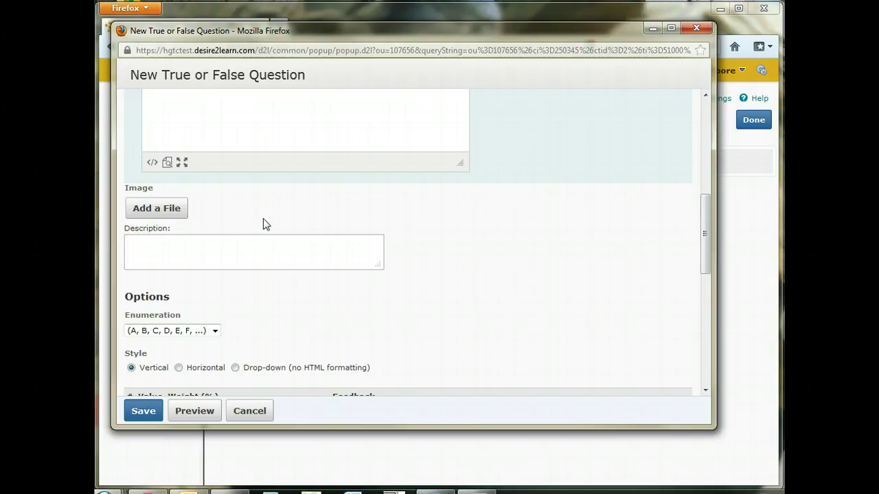
{"action": "left_click", "coordinate": [173, 206]}
{"action": "scroll", "coordinate": [251, 206], "scroll_direction": "up", "scroll_amount": 2}
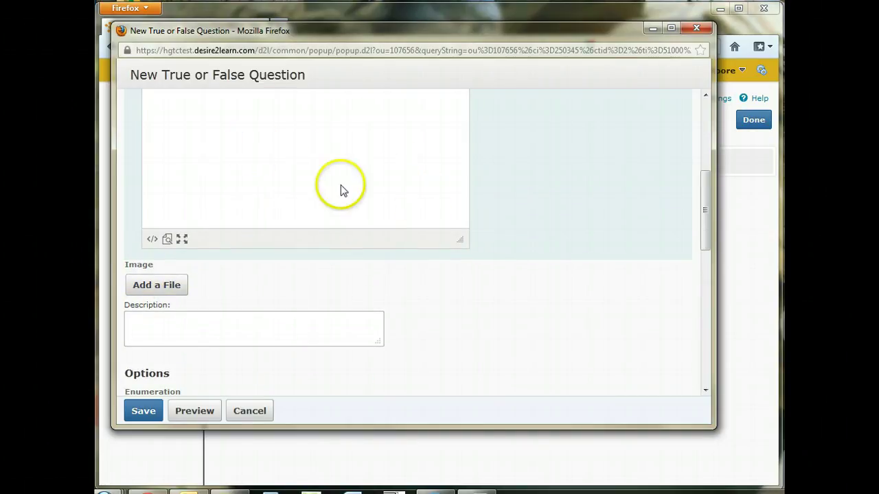
{"action": "scroll", "coordinate": [326, 179], "scroll_direction": "up", "scroll_amount": 2}
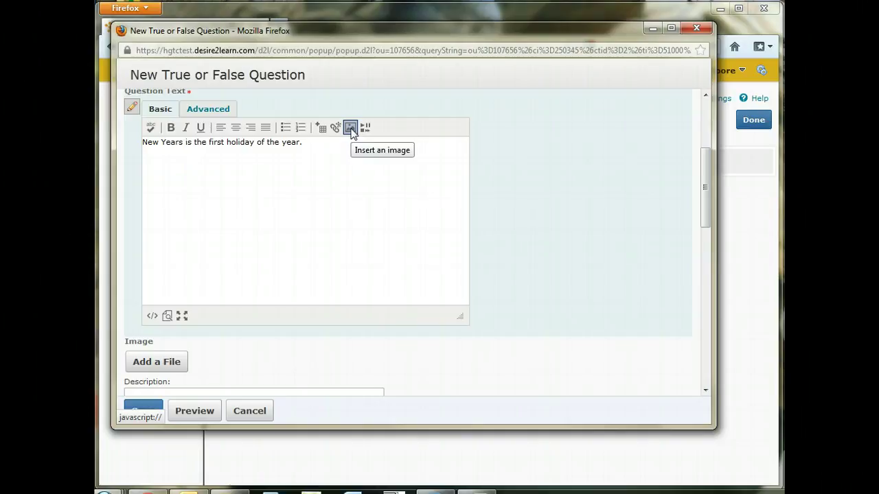
{"action": "left_click", "coordinate": [315, 145]}
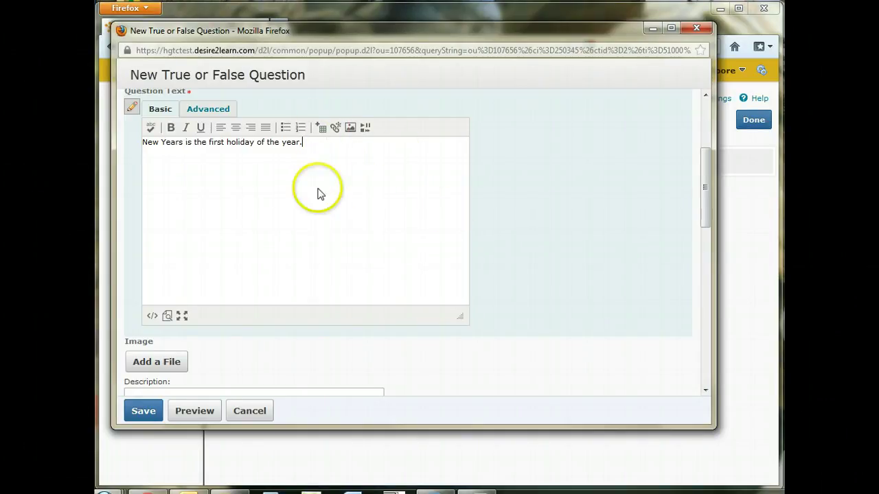
{"action": "key", "text": "Return"}
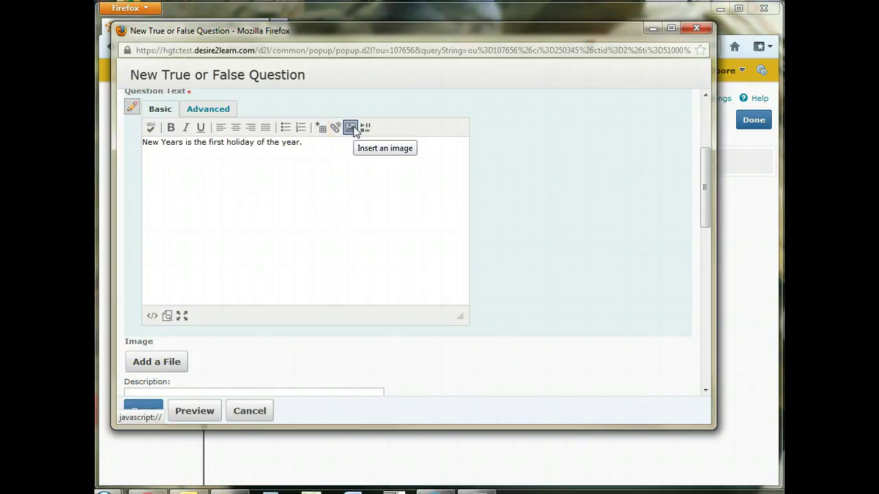
{"action": "left_click", "coordinate": [346, 212]}
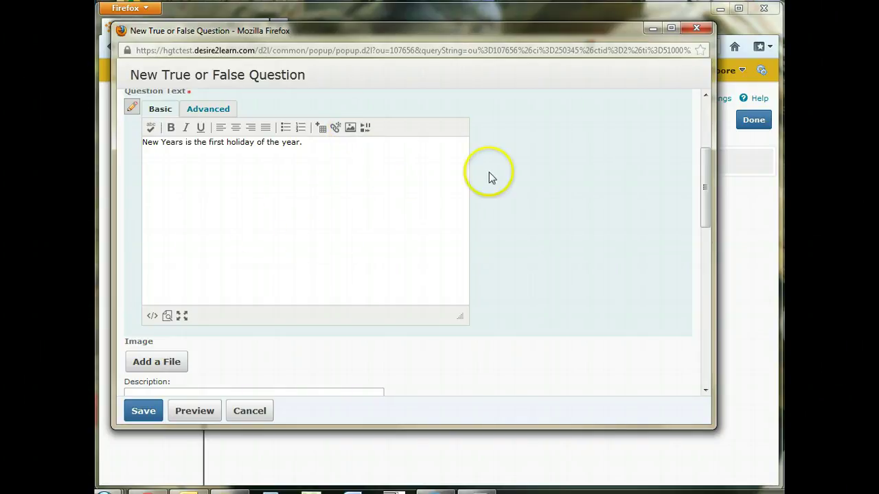
{"action": "scroll", "coordinate": [489, 177], "scroll_direction": "down", "scroll_amount": 5}
{"action": "left_click", "coordinate": [173, 176]}
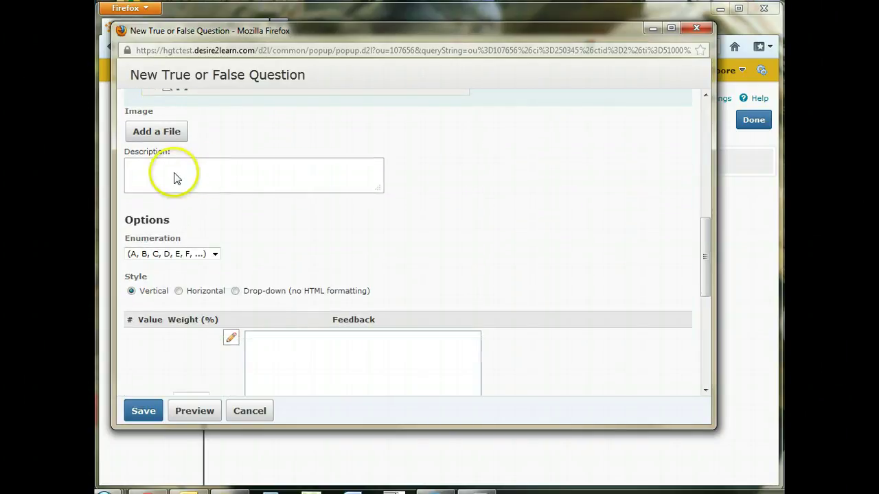
{"action": "left_click", "coordinate": [172, 176]}
{"action": "left_click", "coordinate": [163, 140]}
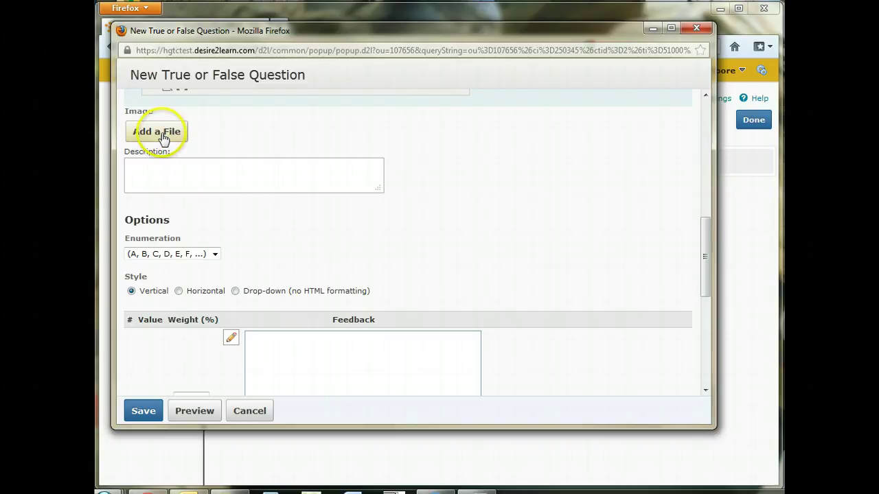
{"action": "left_click", "coordinate": [157, 173]}
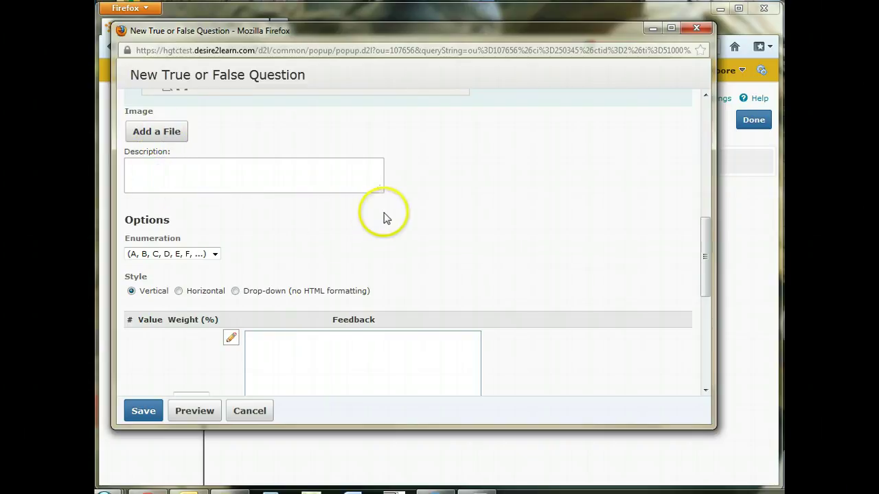
Step: Set the weight of the True answer to 100 percent
{"action": "scroll", "coordinate": [396, 215], "scroll_direction": "down", "scroll_amount": 3}
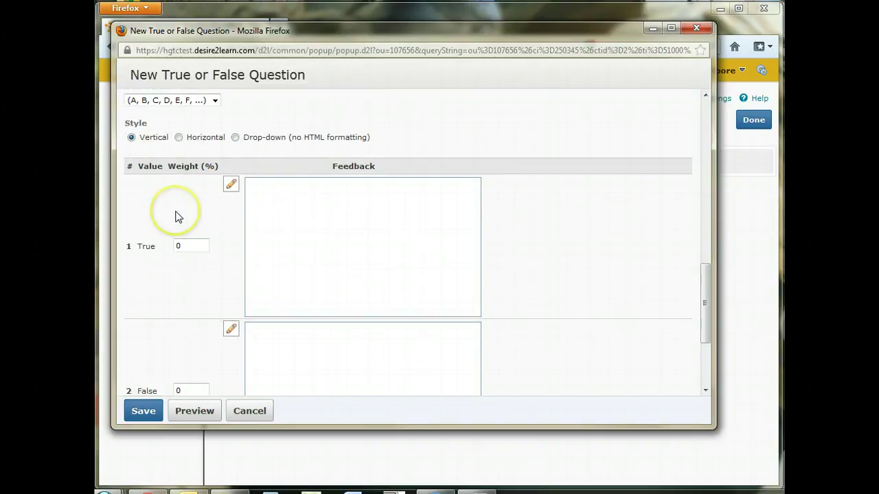
{"action": "scroll", "coordinate": [177, 216], "scroll_direction": "down", "scroll_amount": 2}
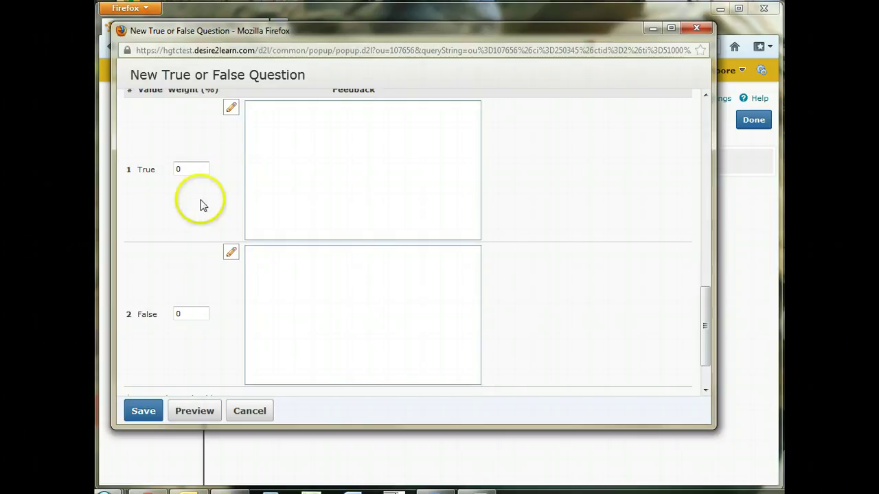
{"action": "scroll", "coordinate": [707, 310], "scroll_direction": "up", "scroll_amount": 1}
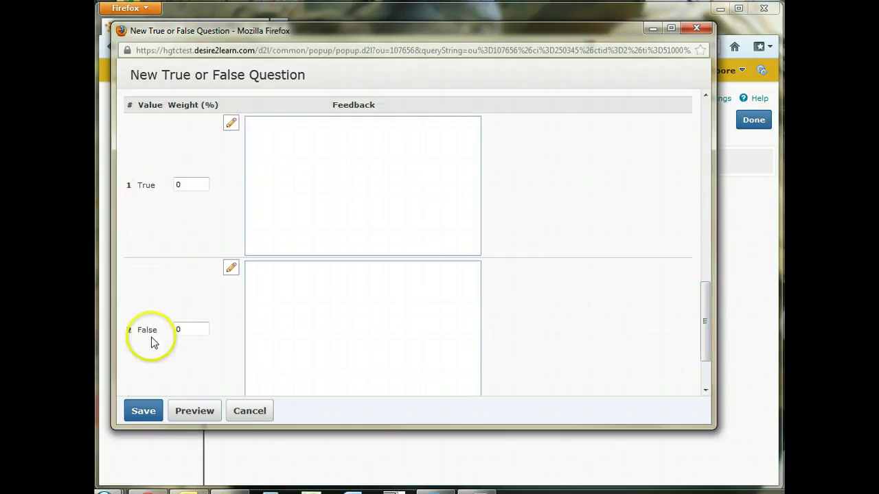
{"action": "left_click_drag", "start_coordinate": [191, 186], "coordinate": [168, 183]}
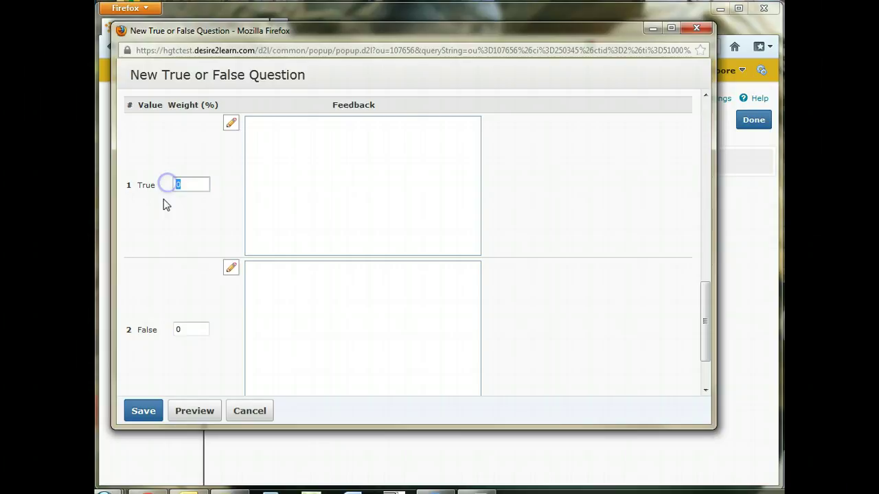
{"action": "type", "text": "100"}
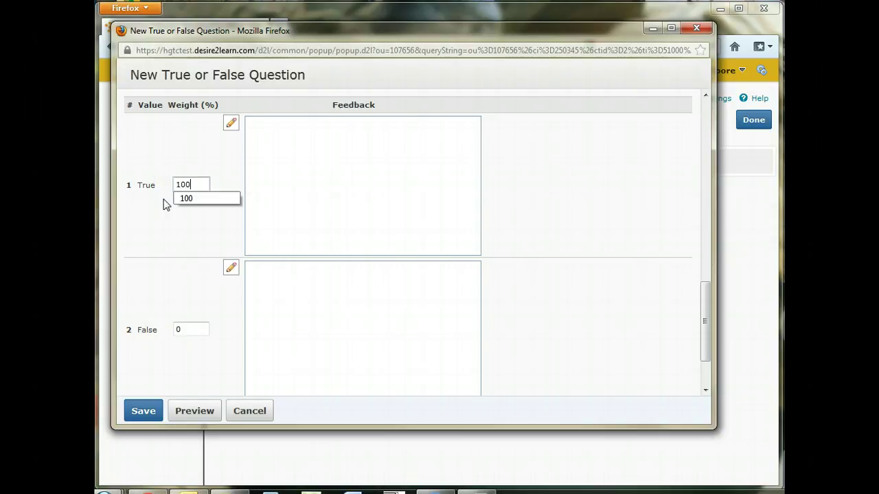
{"action": "left_click", "coordinate": [164, 200]}
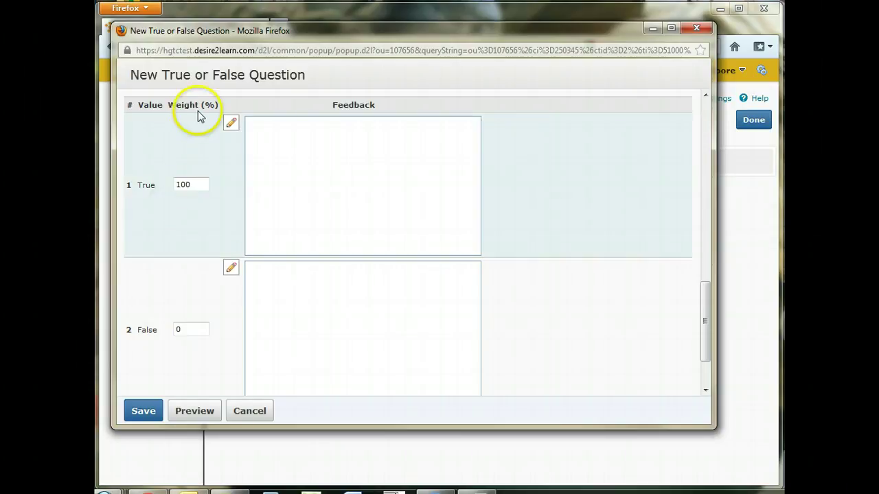
{"action": "left_click", "coordinate": [193, 184]}
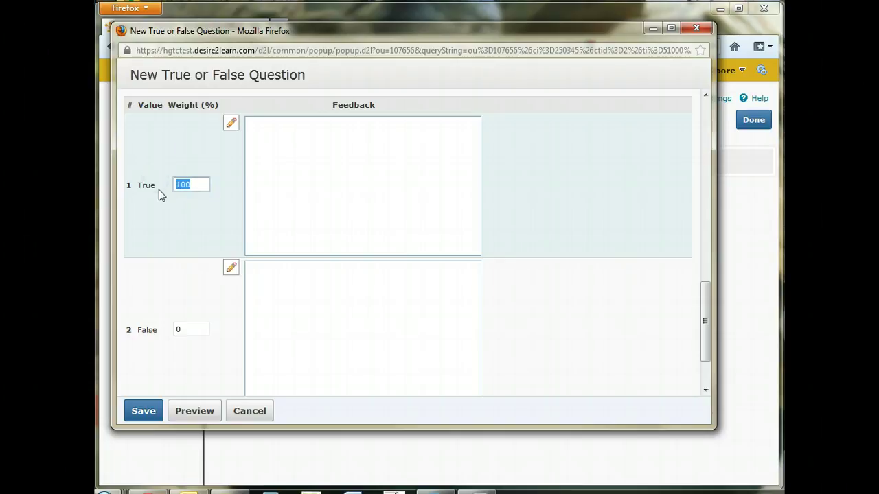
{"action": "left_click", "coordinate": [189, 184]}
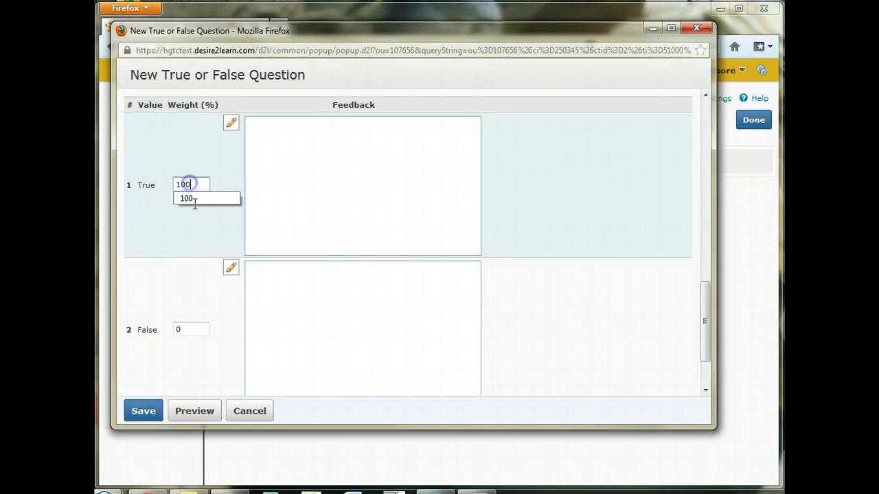
Step: Try a weight of 25 percent for the False answer and return it to 0
{"action": "left_click", "coordinate": [180, 331]}
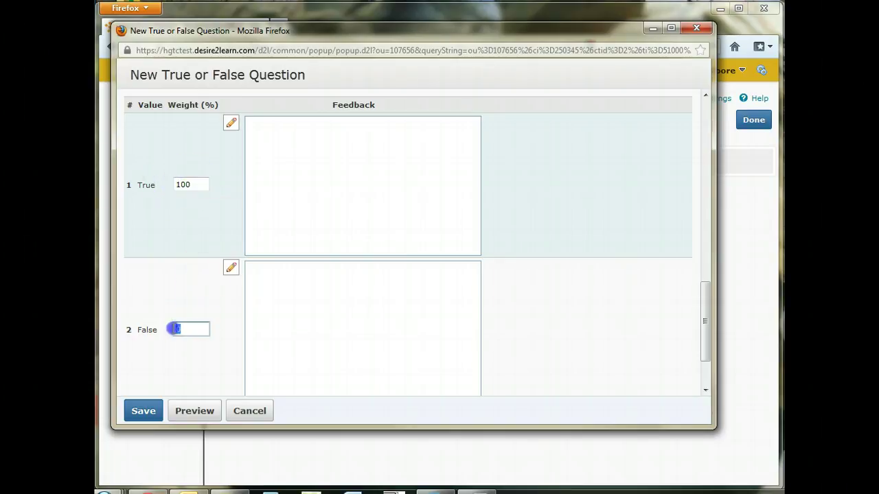
{"action": "scroll", "coordinate": [157, 291], "scroll_direction": "down", "scroll_amount": 2}
{"action": "left_click_drag", "start_coordinate": [173, 269], "coordinate": [184, 257]}
{"action": "type", "text": "2"}
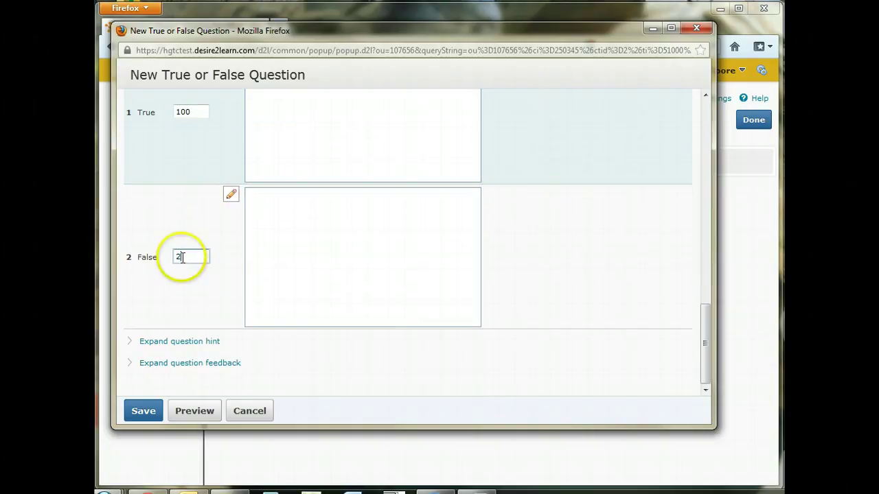
{"action": "type", "text": "5"}
{"action": "double_click", "coordinate": [184, 256]}
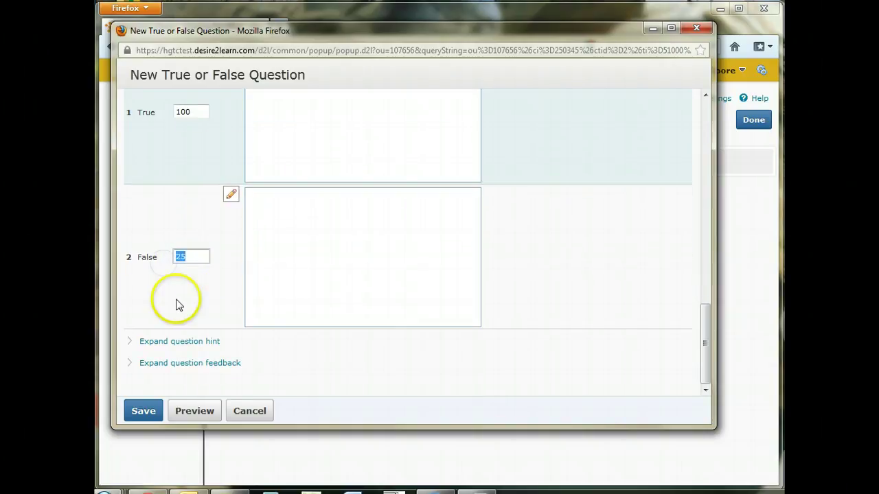
{"action": "left_click", "coordinate": [177, 301]}
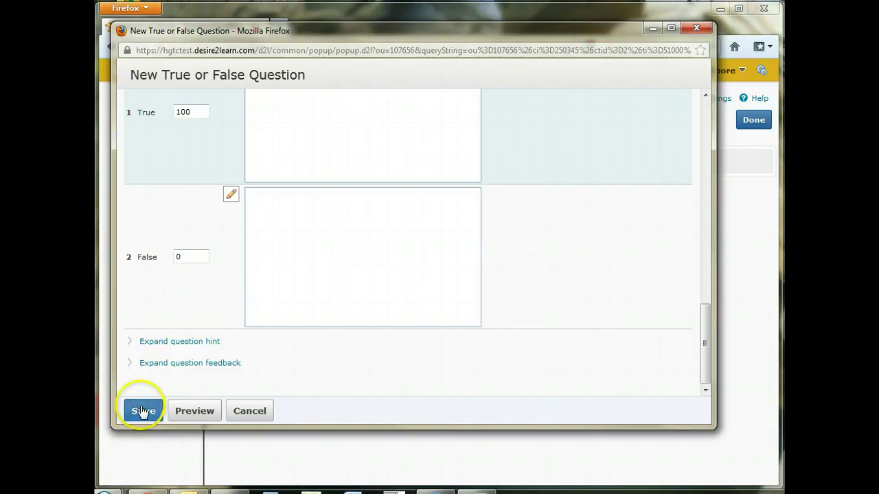
Step: Preview how the True or False question appears when taken and graded, and save it to the quiz
{"action": "left_click", "coordinate": [197, 412]}
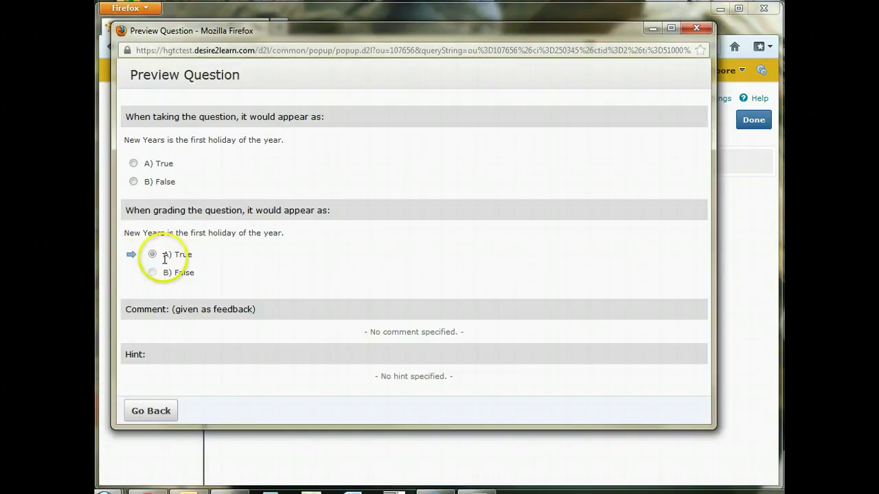
{"action": "left_click", "coordinate": [147, 410]}
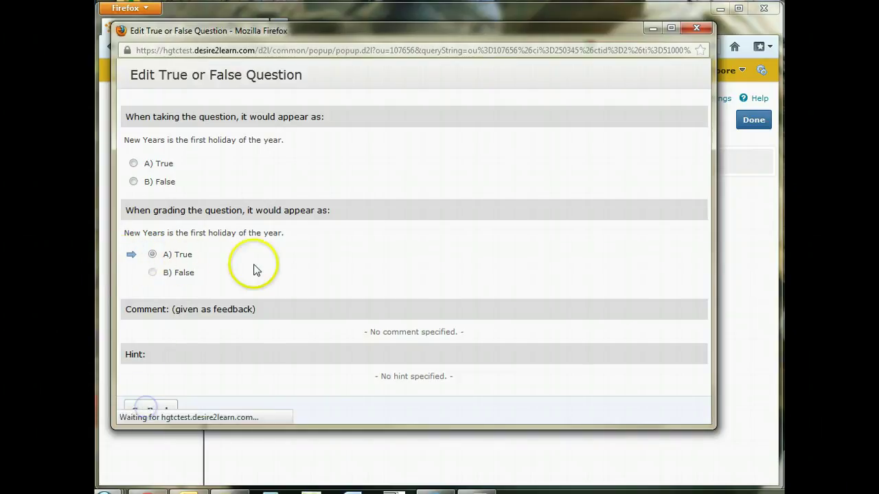
{"action": "left_click", "coordinate": [141, 412]}
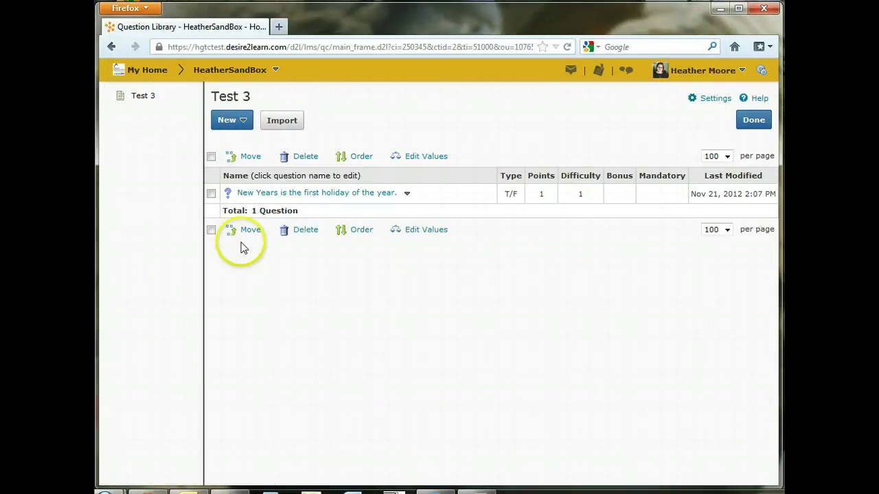
Step: Add a new random section named "Random" to Test 3 and save it with its default display options
{"action": "left_click", "coordinate": [231, 121]}
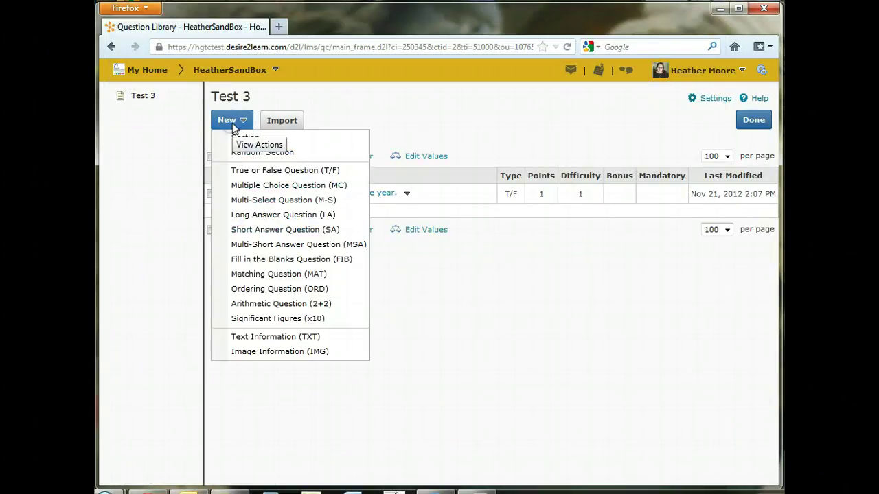
{"action": "left_click", "coordinate": [265, 156]}
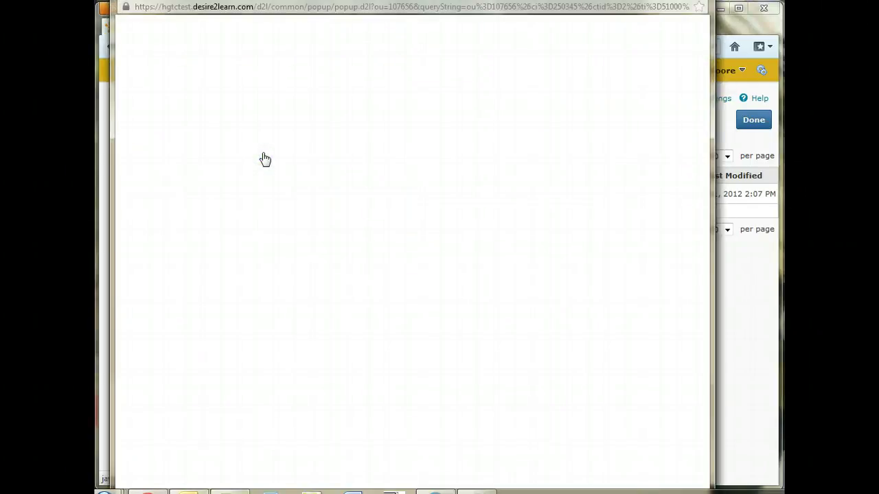
{"action": "left_click", "coordinate": [194, 105]}
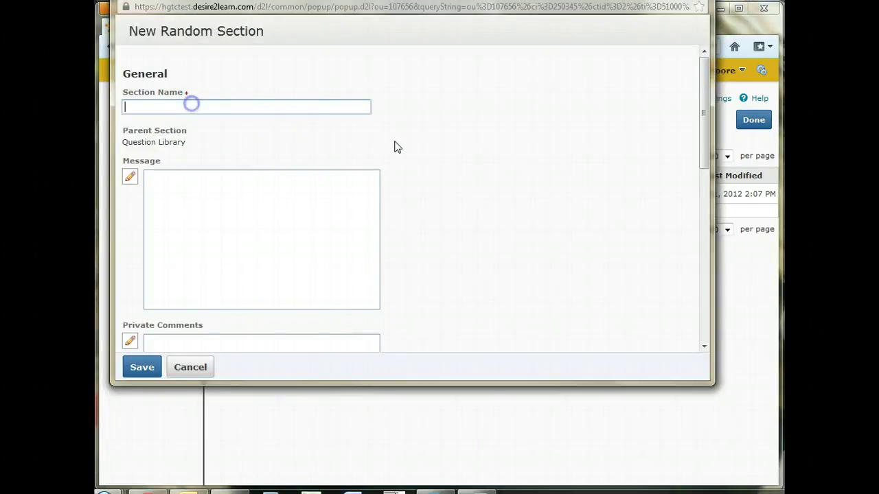
{"action": "type", "text": "Ran"}
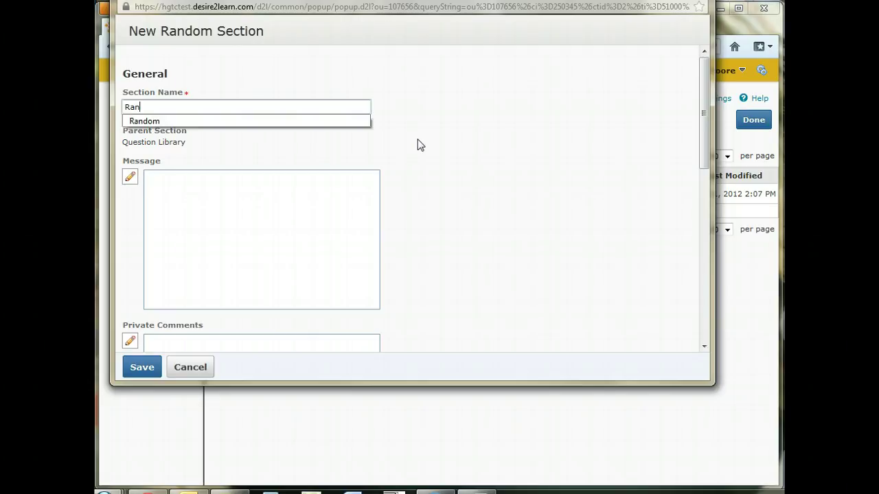
{"action": "type", "text": "dom"}
{"action": "left_click", "coordinate": [418, 142]}
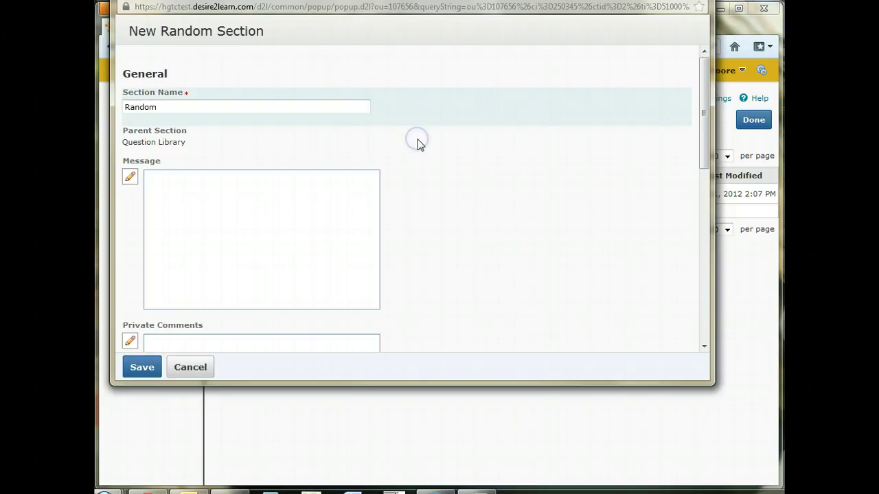
{"action": "scroll", "coordinate": [418, 142], "scroll_direction": "down", "scroll_amount": 5}
{"action": "left_click", "coordinate": [430, 236]}
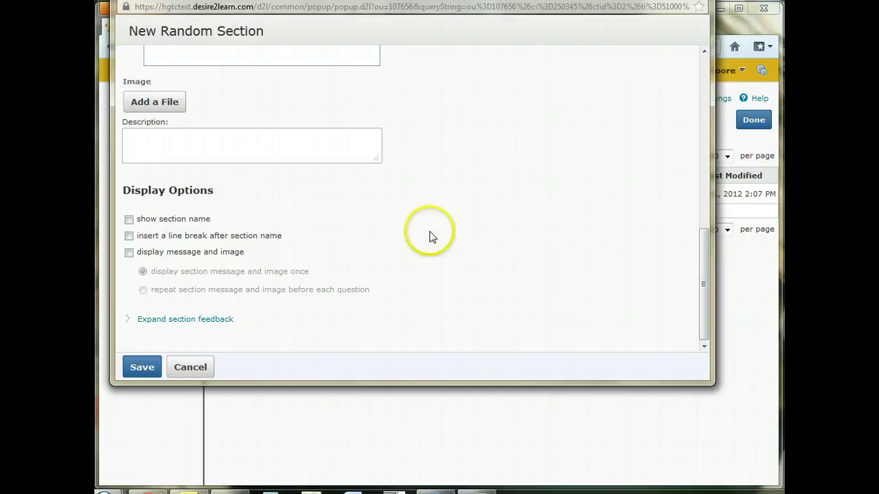
{"action": "scroll", "coordinate": [426, 243], "scroll_direction": "up", "scroll_amount": 2}
{"action": "scroll", "coordinate": [422, 247], "scroll_direction": "down", "scroll_amount": 2}
{"action": "left_click", "coordinate": [153, 367]}
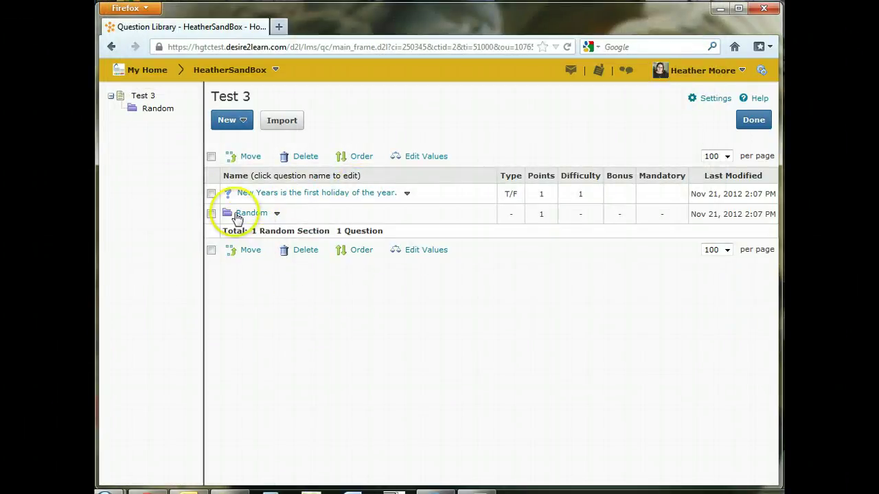
{"action": "left_click", "coordinate": [262, 291]}
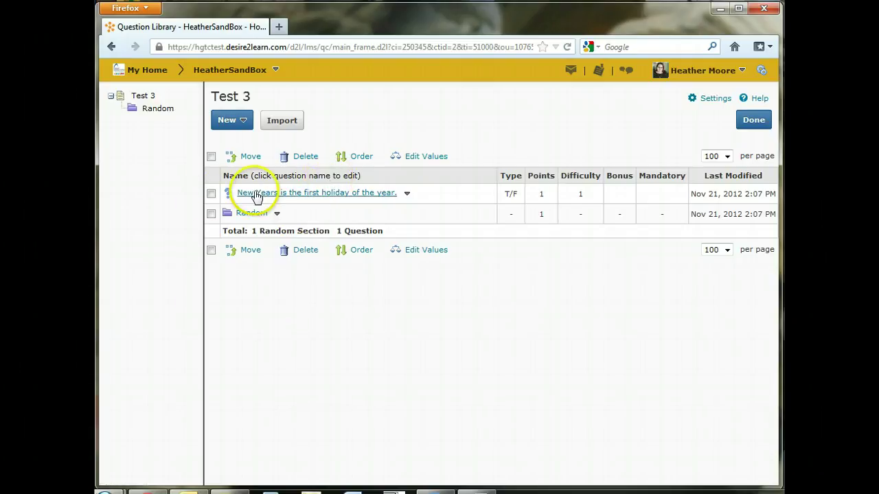
Step: Try to move the New Years True or False question into the Random section
{"action": "left_click", "coordinate": [212, 195]}
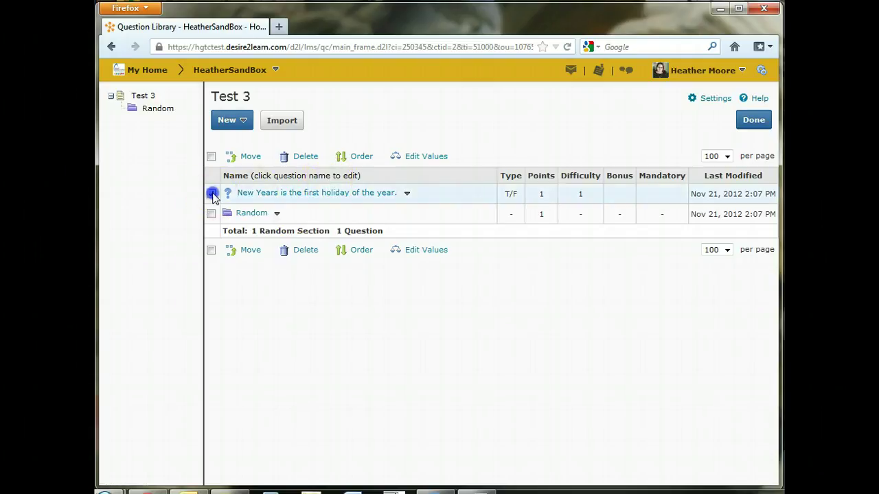
{"action": "left_click", "coordinate": [241, 157]}
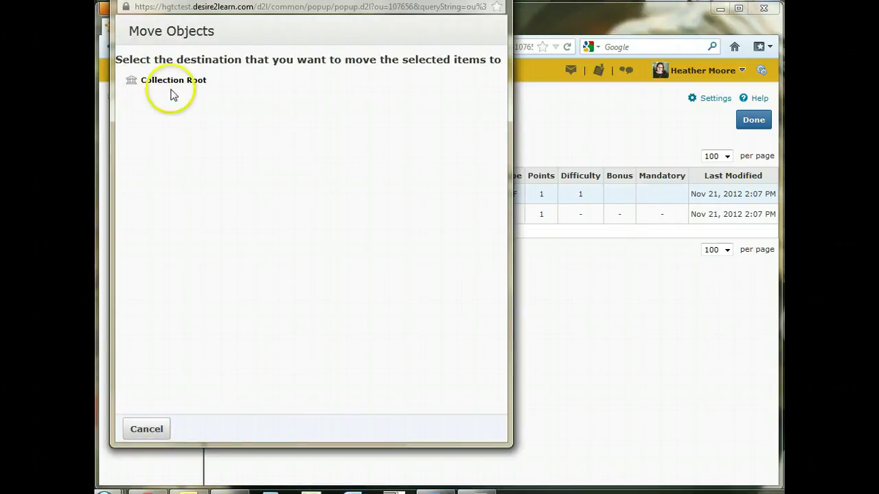
{"action": "left_click", "coordinate": [144, 429]}
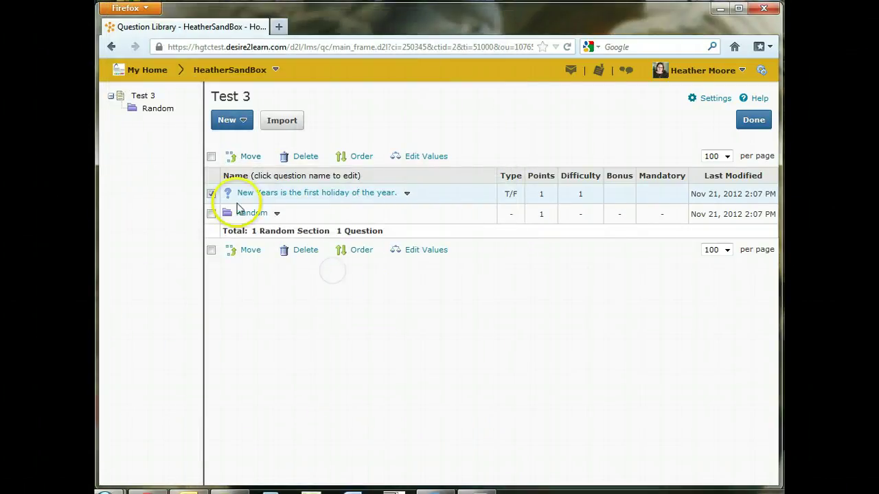
Step: Import all questions of the Question Library's Test 1 section into the Random section
{"action": "left_click", "coordinate": [252, 213]}
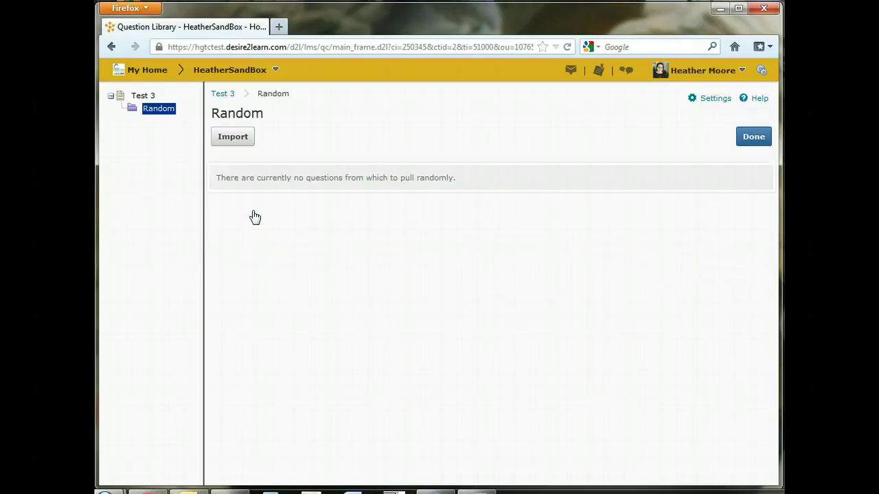
{"action": "left_click", "coordinate": [230, 138]}
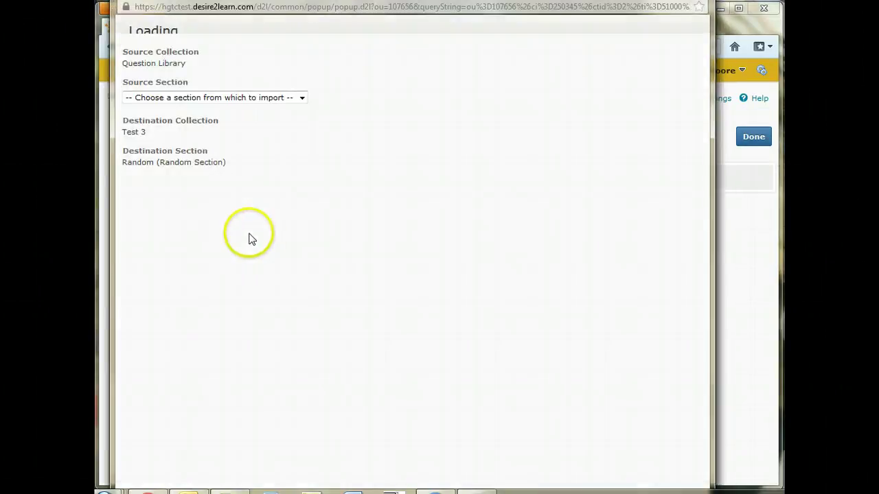
{"action": "left_click", "coordinate": [238, 112]}
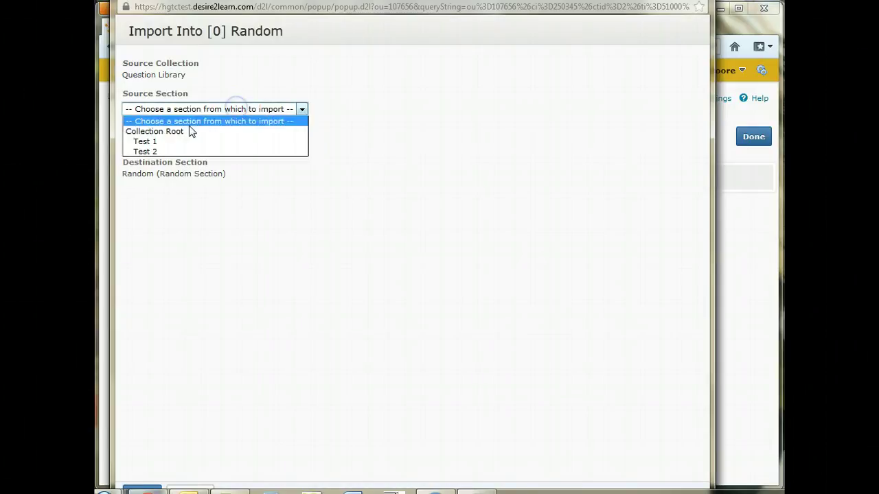
{"action": "left_click", "coordinate": [156, 142]}
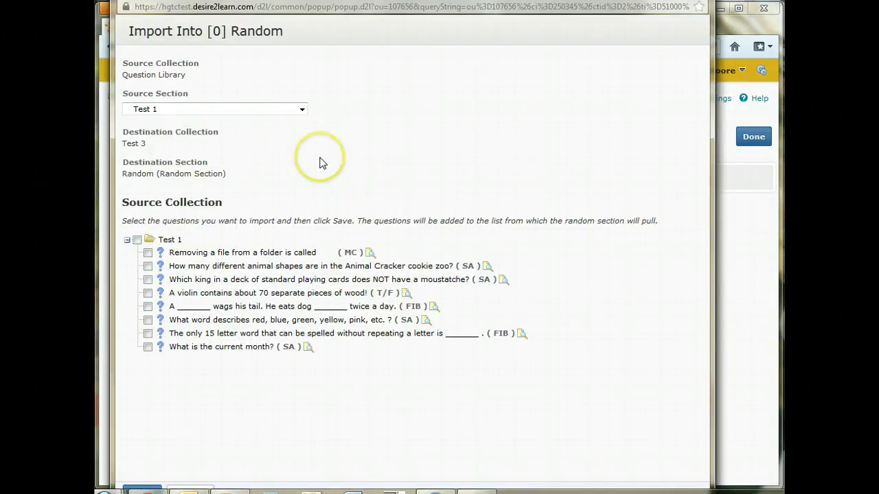
{"action": "left_click", "coordinate": [170, 79]}
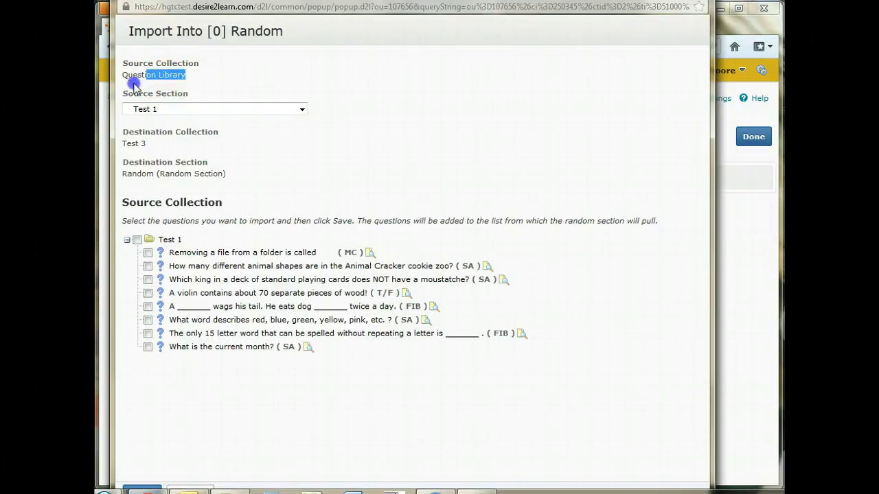
{"action": "left_click", "coordinate": [243, 177]}
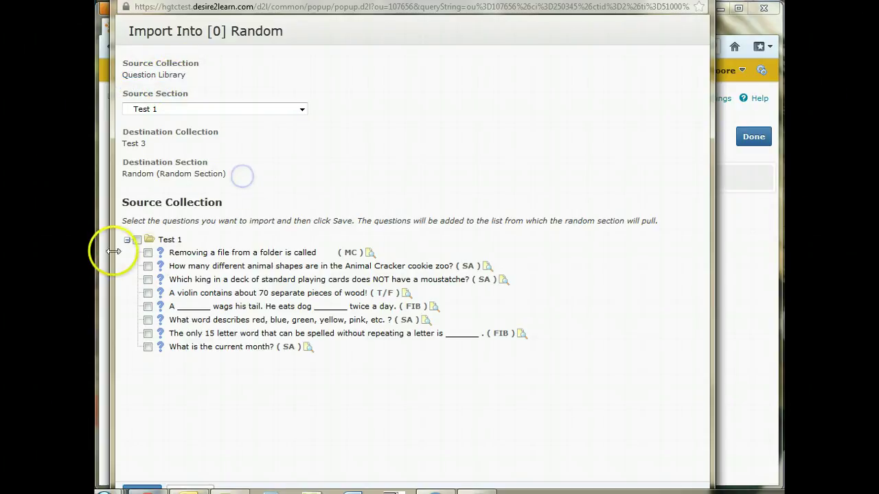
{"action": "left_click", "coordinate": [137, 240]}
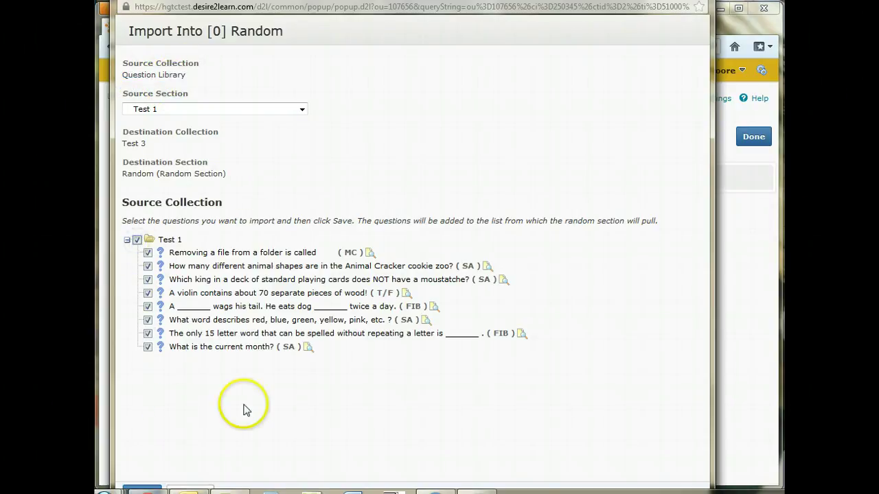
{"action": "left_click_drag", "start_coordinate": [407, 0], "coordinate": [427, 38]}
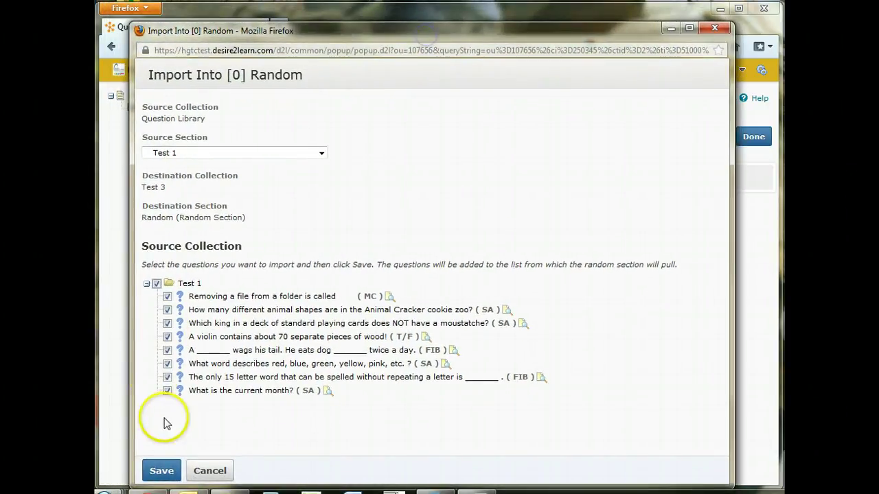
{"action": "left_click", "coordinate": [161, 471]}
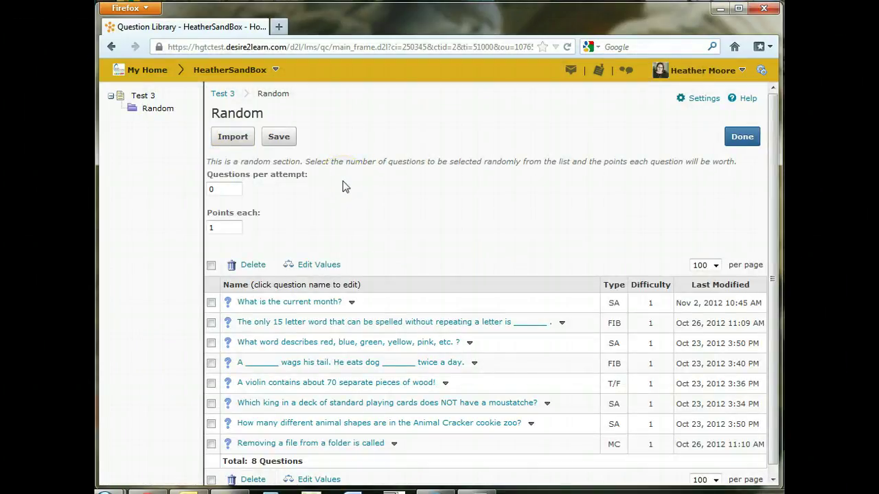
Step: Try 8 as the Random section's number of questions per attempt
{"action": "double_click", "coordinate": [216, 190]}
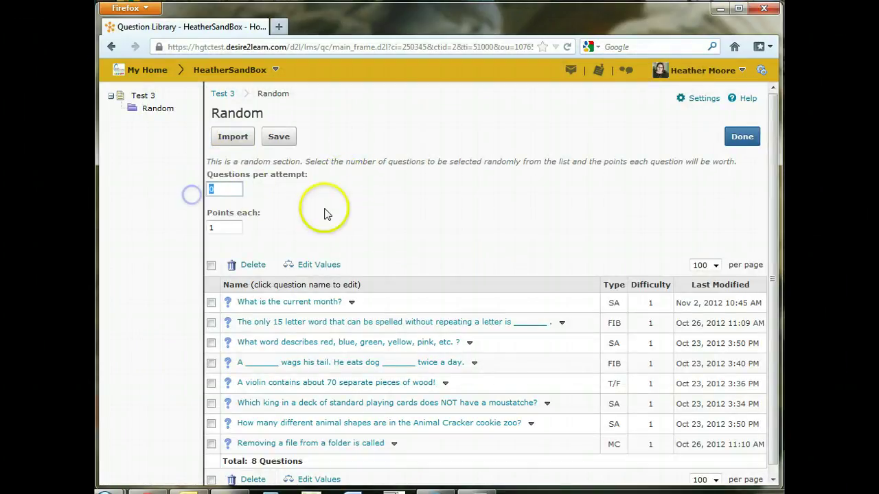
{"action": "scroll", "coordinate": [440, 206], "scroll_direction": "down", "scroll_amount": 1}
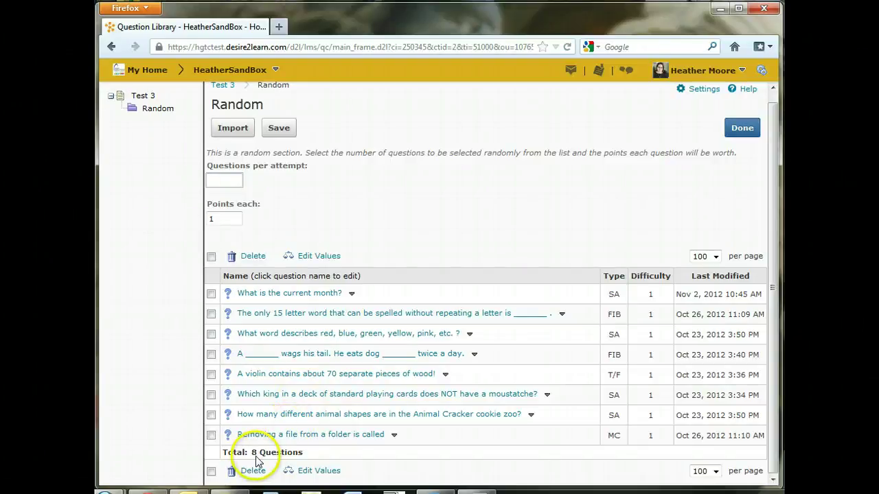
{"action": "left_click", "coordinate": [220, 216]}
{"action": "left_click", "coordinate": [214, 181]}
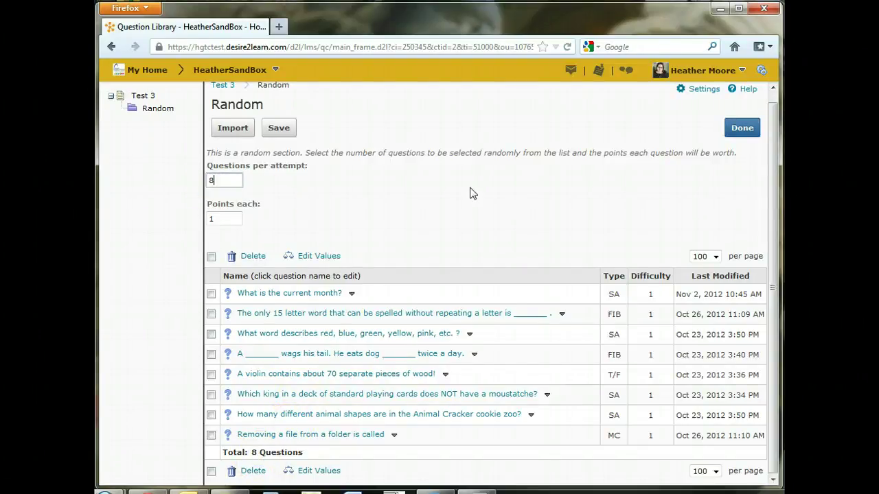
Step: Set the Random section to 2 points each and 5 questions per attempt
{"action": "left_click_drag", "start_coordinate": [210, 219], "coordinate": [228, 224]}
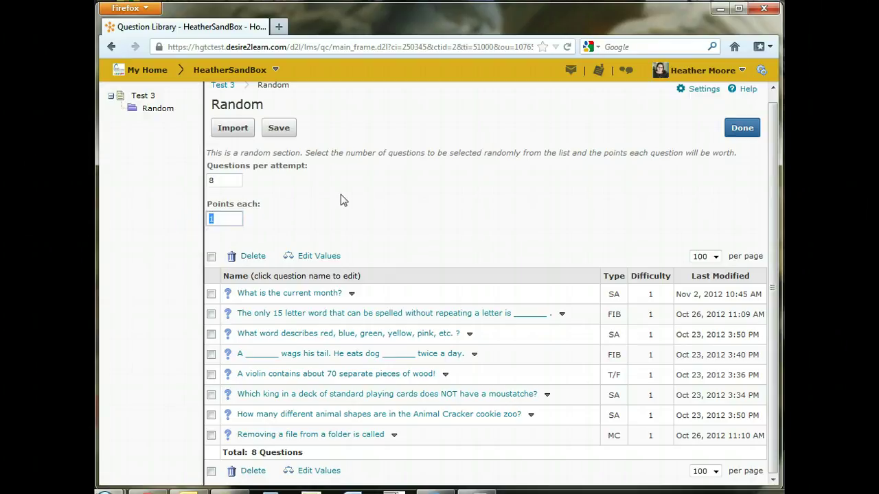
{"action": "type", "text": "2"}
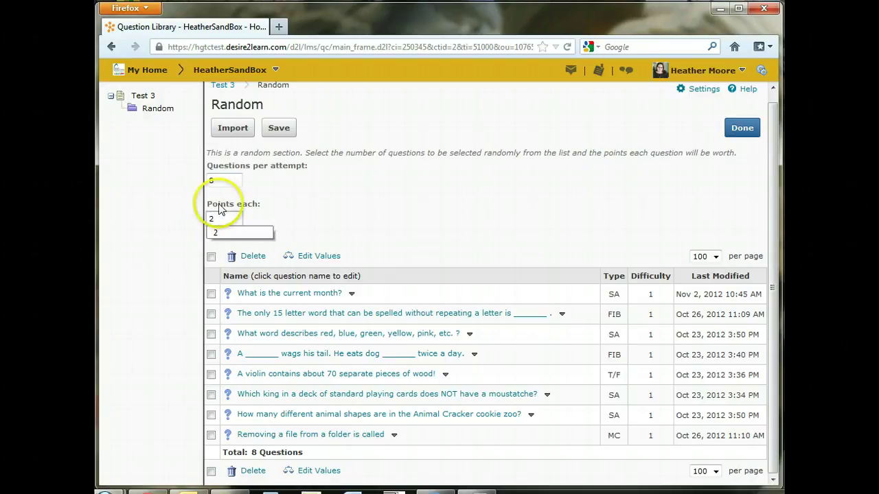
{"action": "double_click", "coordinate": [210, 180]}
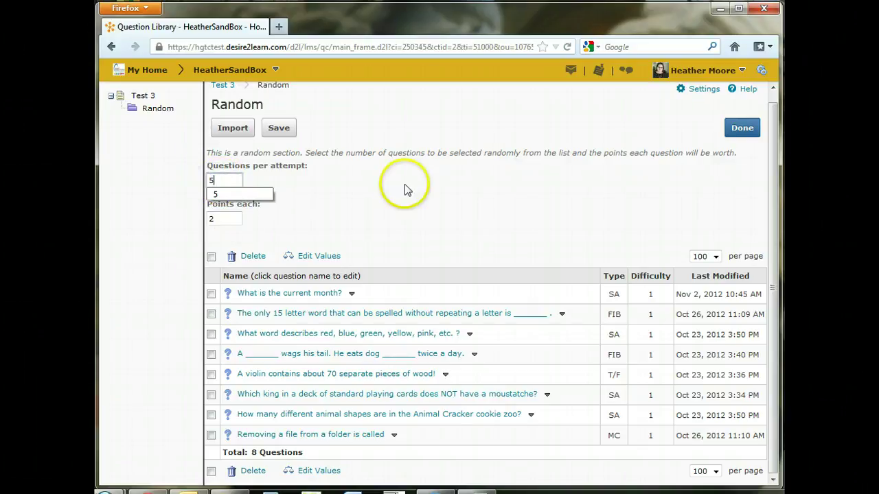
{"action": "left_click", "coordinate": [404, 186]}
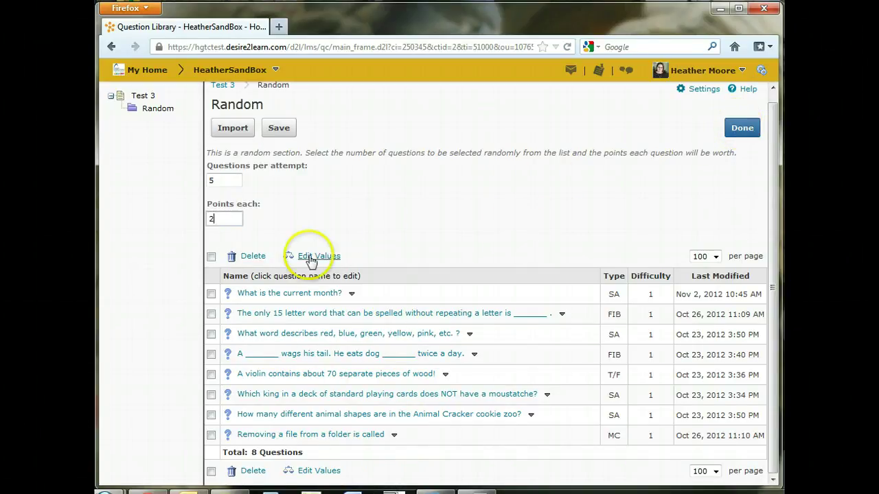
{"action": "left_click", "coordinate": [226, 178]}
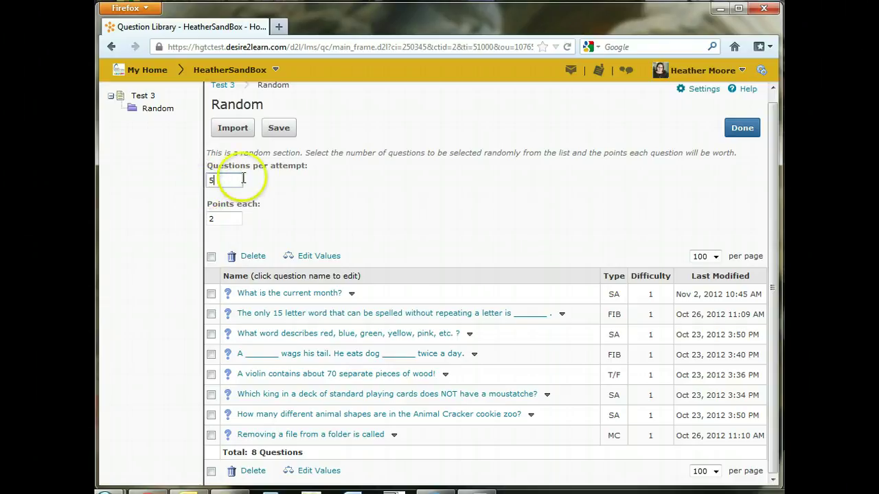
{"action": "left_click", "coordinate": [216, 219]}
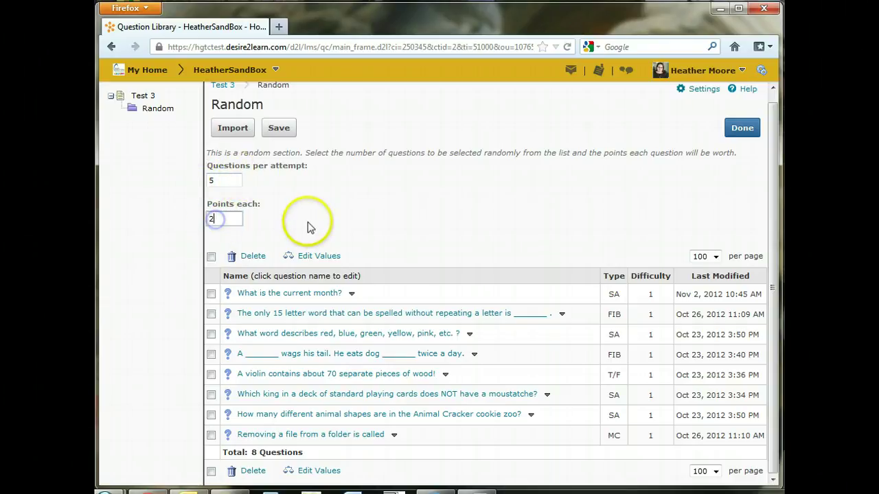
Step: Mark the question "What is the current month?" and examine its answer, weight and evaluation settings without saving changes
{"action": "left_click", "coordinate": [211, 294]}
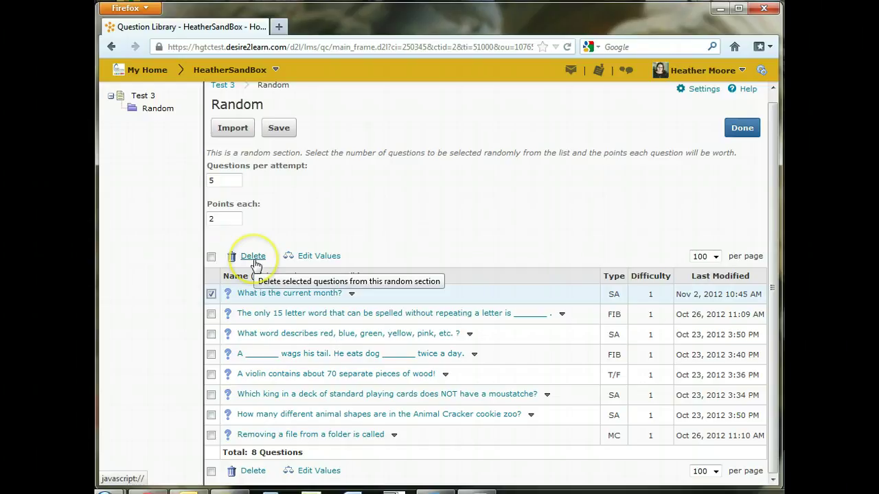
{"action": "left_click", "coordinate": [418, 224]}
{"action": "left_click", "coordinate": [283, 295]}
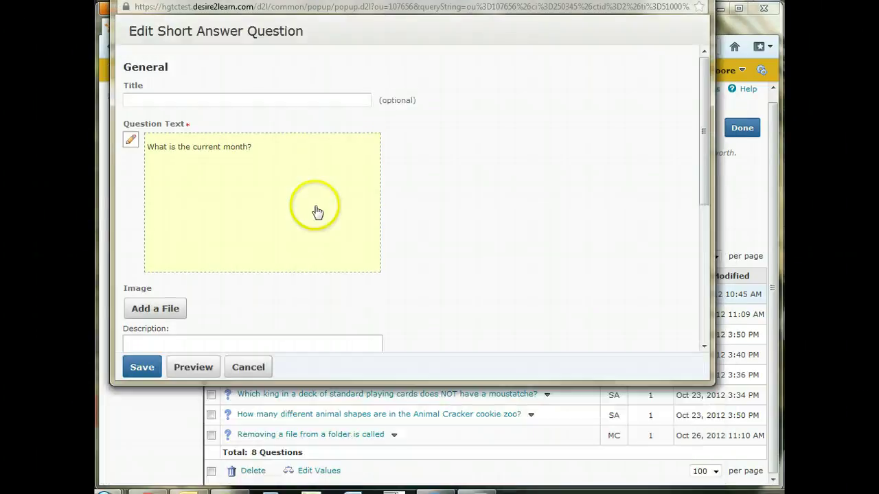
{"action": "scroll", "coordinate": [443, 180], "scroll_direction": "down", "scroll_amount": 2}
{"action": "scroll", "coordinate": [443, 180], "scroll_direction": "down", "scroll_amount": 3}
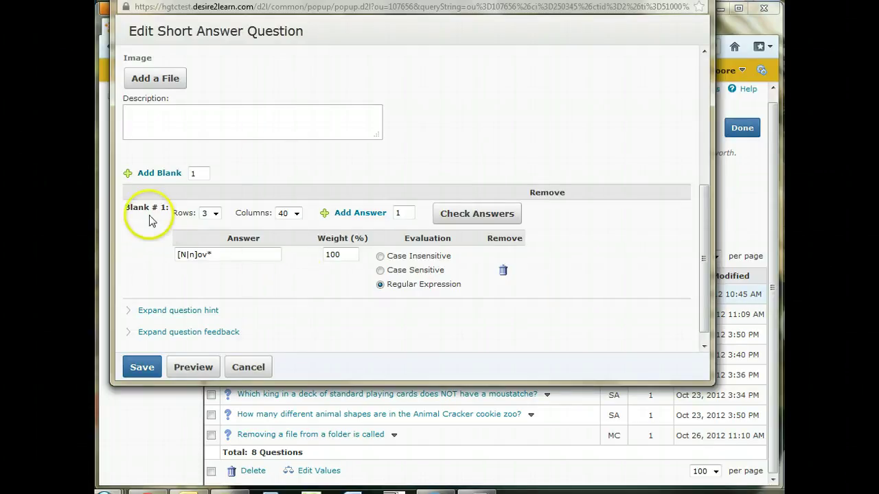
{"action": "left_click", "coordinate": [248, 367]}
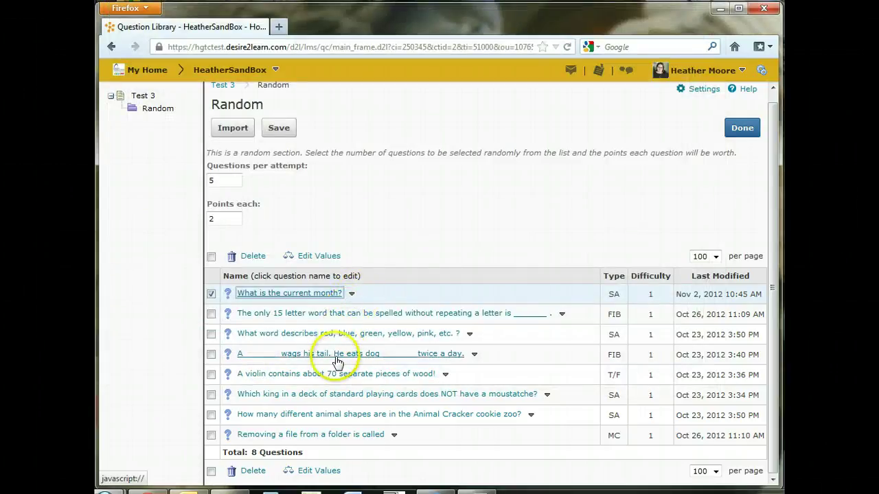
Step: Open the multiple-choice question "Removing a file from a folder is called" and examine its text and answer options
{"action": "left_click", "coordinate": [314, 439]}
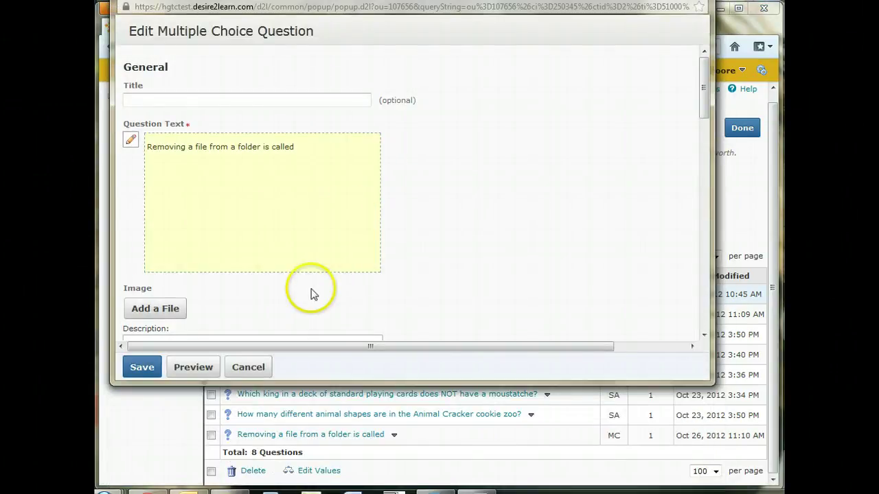
{"action": "scroll", "coordinate": [440, 165], "scroll_direction": "down", "scroll_amount": 2}
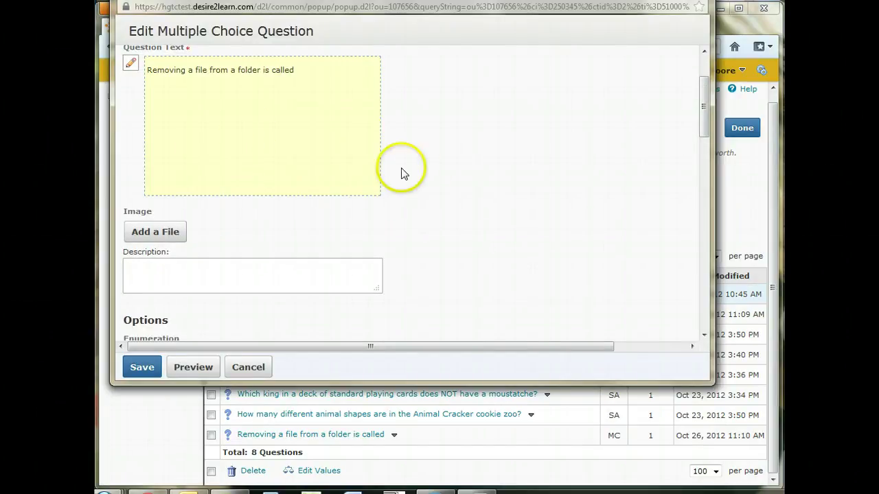
{"action": "scroll", "coordinate": [403, 172], "scroll_direction": "down", "scroll_amount": 5}
{"action": "scroll", "coordinate": [412, 172], "scroll_direction": "down", "scroll_amount": 4}
{"action": "scroll", "coordinate": [429, 233], "scroll_direction": "down", "scroll_amount": 2}
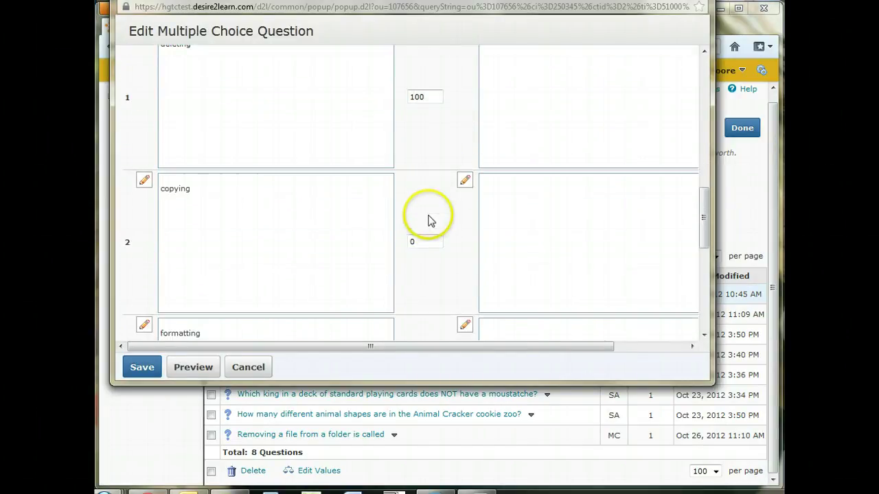
{"action": "scroll", "coordinate": [431, 219], "scroll_direction": "up", "scroll_amount": 2}
{"action": "scroll", "coordinate": [427, 219], "scroll_direction": "up", "scroll_amount": 1}
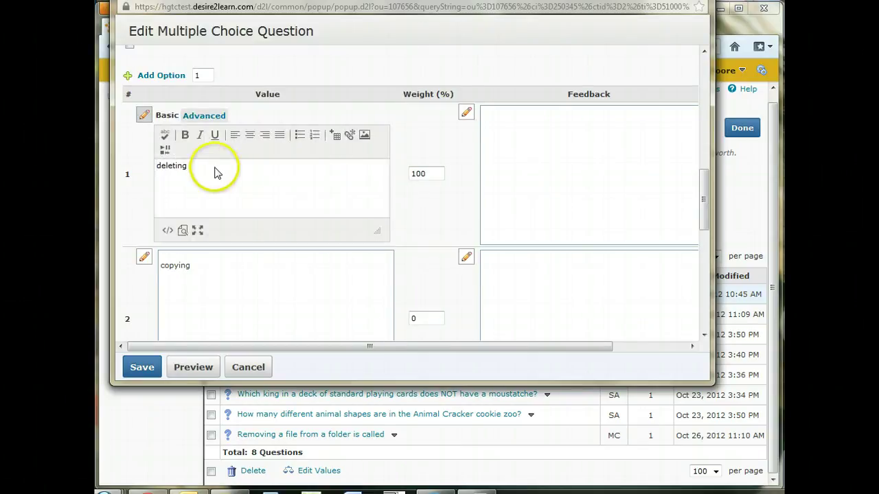
{"action": "left_click", "coordinate": [213, 167]}
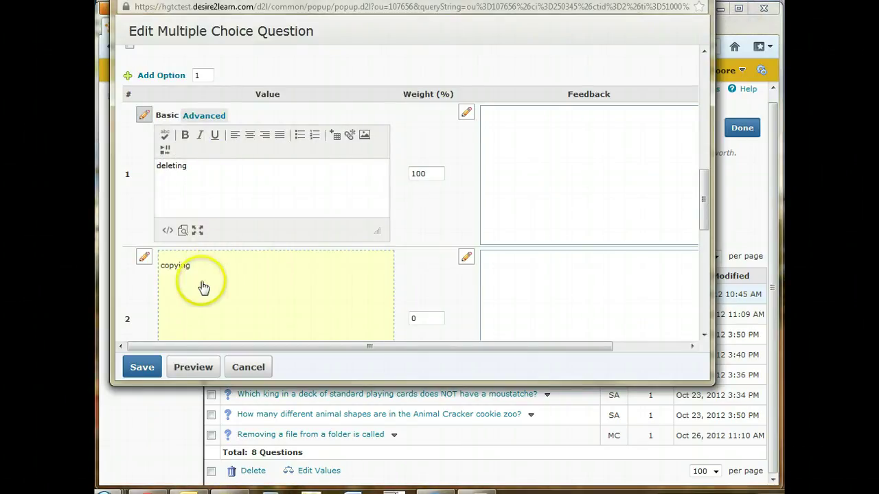
{"action": "scroll", "coordinate": [240, 263], "scroll_direction": "down", "scroll_amount": 4}
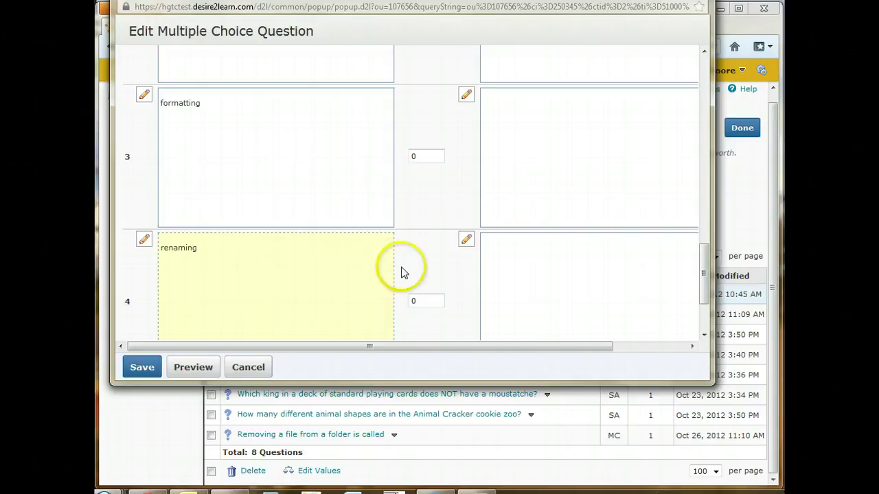
Step: Examine the weight percentages assigned to the question's four answer options
{"action": "left_click", "coordinate": [435, 300]}
{"action": "scroll", "coordinate": [435, 301], "scroll_direction": "up", "scroll_amount": 5}
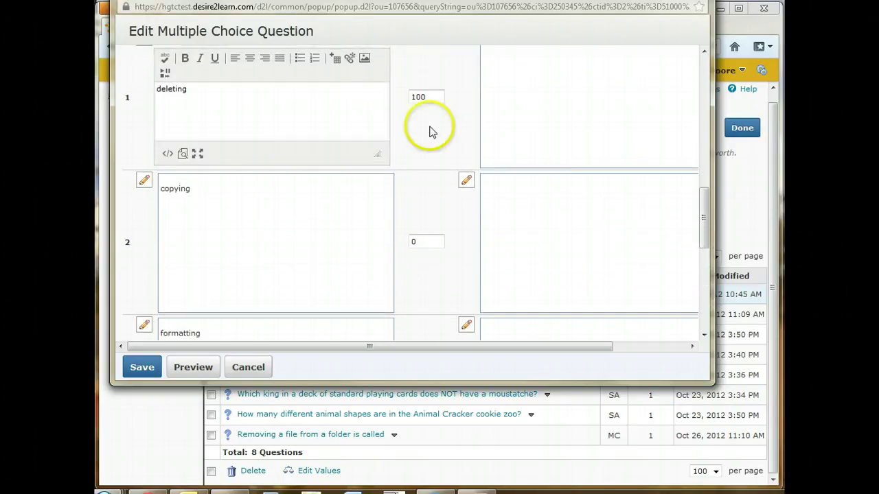
{"action": "left_click", "coordinate": [438, 94]}
{"action": "scroll", "coordinate": [414, 135], "scroll_direction": "up", "scroll_amount": 2}
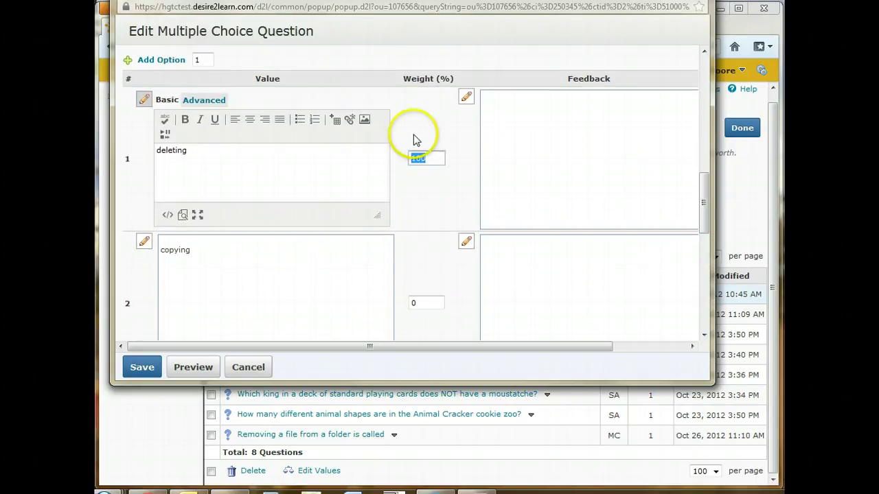
{"action": "left_click", "coordinate": [414, 175]}
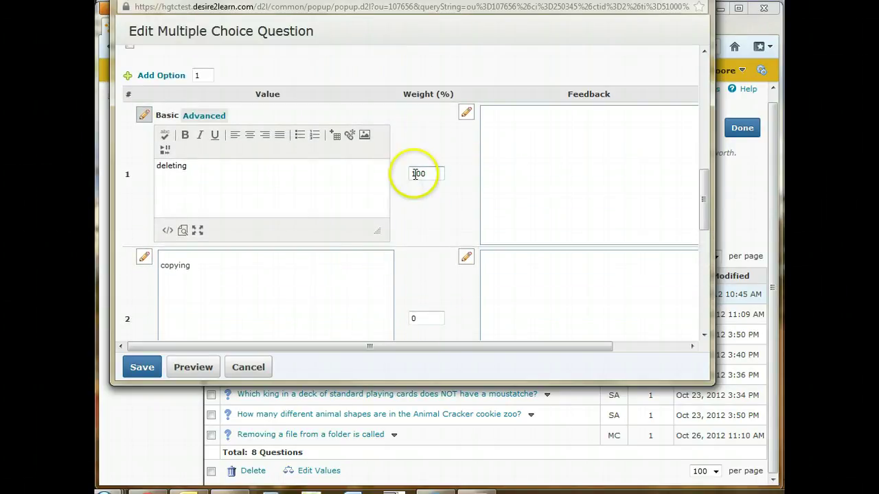
{"action": "double_click", "coordinate": [417, 174]}
{"action": "left_click", "coordinate": [421, 215]}
{"action": "scroll", "coordinate": [423, 217], "scroll_direction": "down", "scroll_amount": 2}
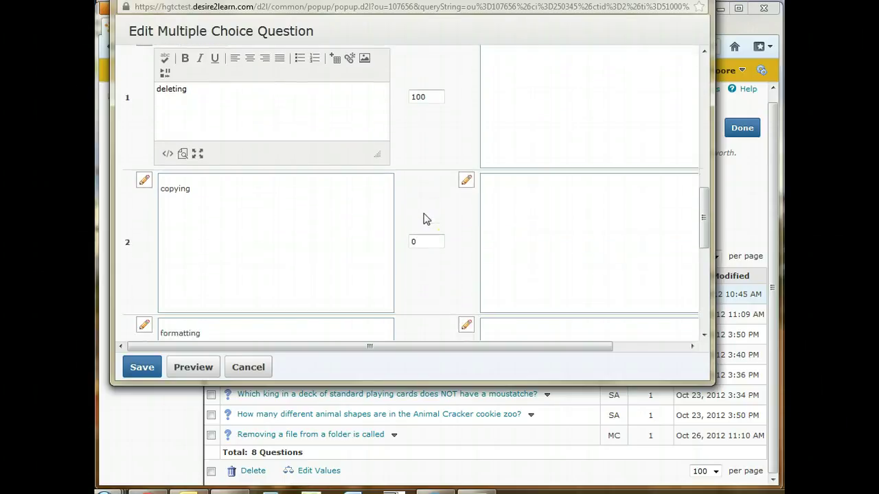
{"action": "scroll", "coordinate": [423, 219], "scroll_direction": "down", "scroll_amount": 4}
{"action": "scroll", "coordinate": [423, 218], "scroll_direction": "up", "scroll_amount": 8}
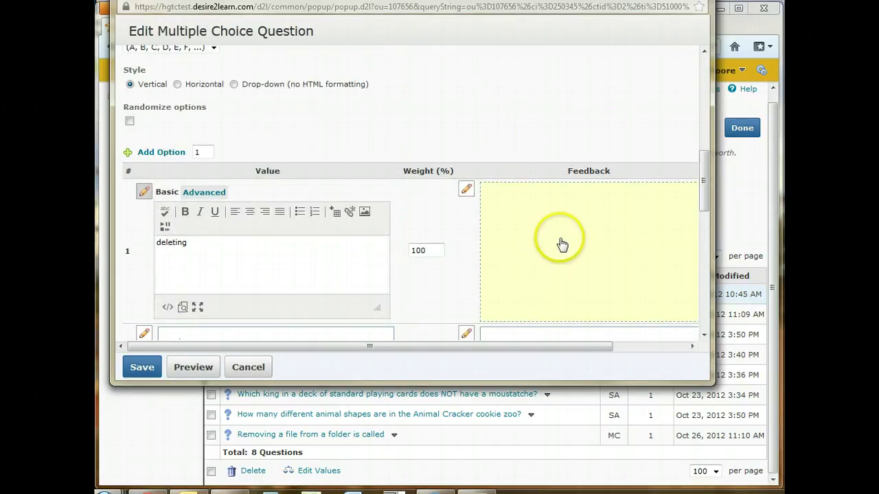
Step: Turn on randomized options for the multiple-choice question and look over its answer list
{"action": "left_click", "coordinate": [130, 121]}
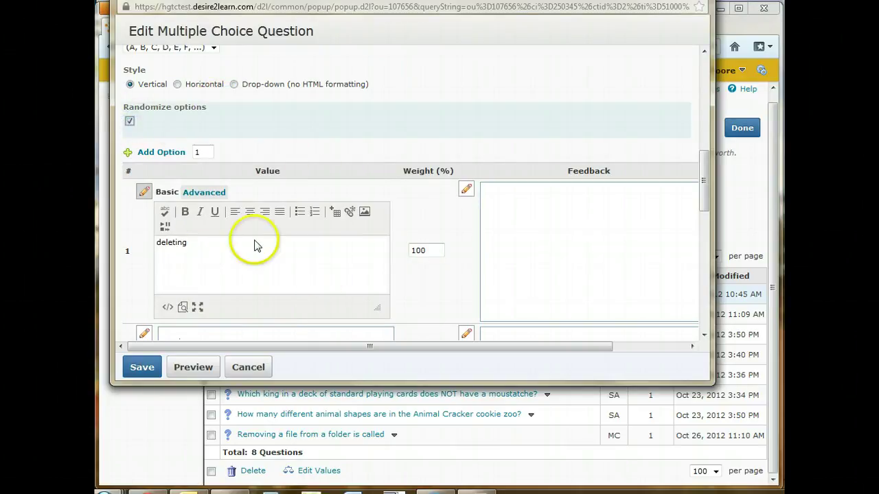
{"action": "scroll", "coordinate": [254, 245], "scroll_direction": "down", "scroll_amount": 3}
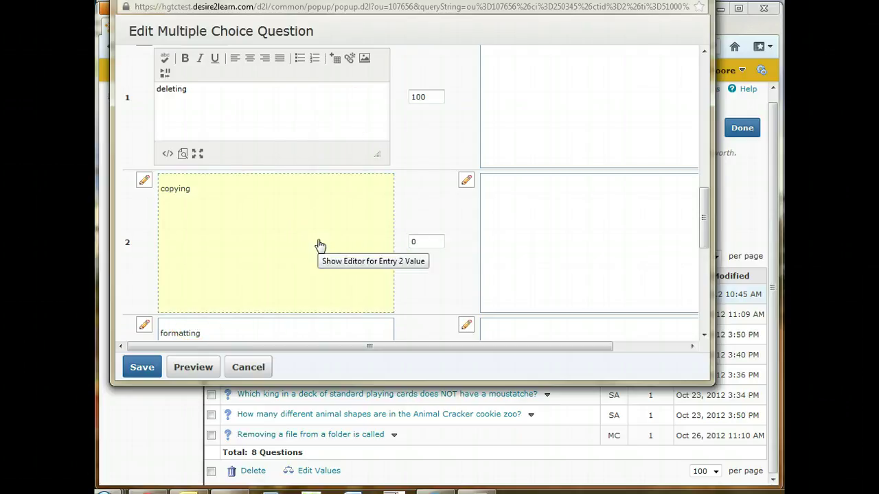
{"action": "scroll", "coordinate": [319, 246], "scroll_direction": "down", "scroll_amount": 5}
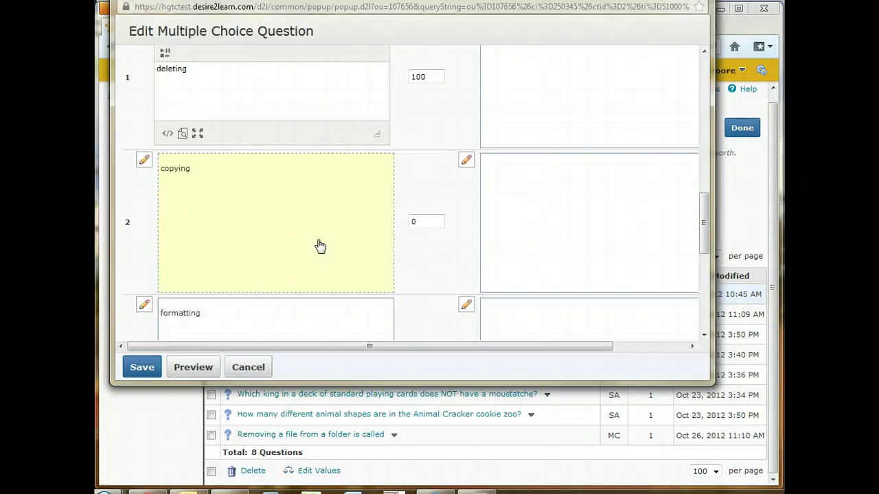
{"action": "scroll", "coordinate": [320, 245], "scroll_direction": "up", "scroll_amount": 6}
{"action": "left_click", "coordinate": [308, 215]}
{"action": "scroll", "coordinate": [258, 176], "scroll_direction": "up", "scroll_amount": 2}
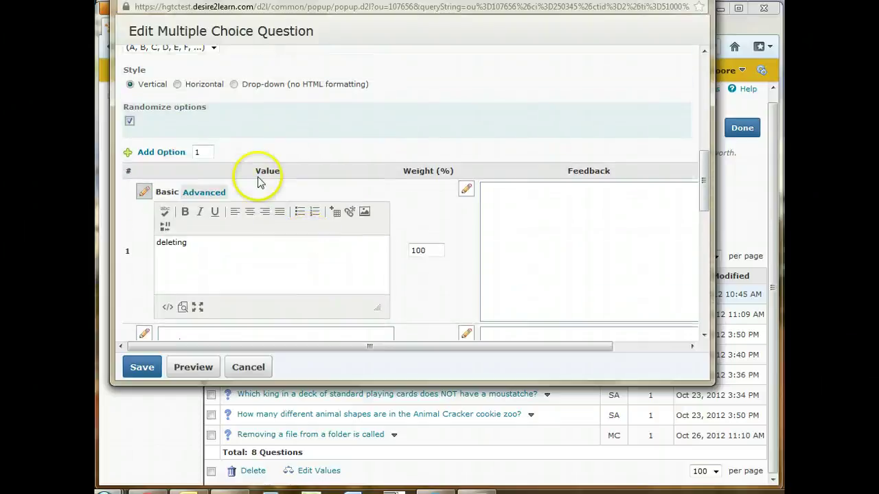
{"action": "scroll", "coordinate": [257, 176], "scroll_direction": "down", "scroll_amount": 7}
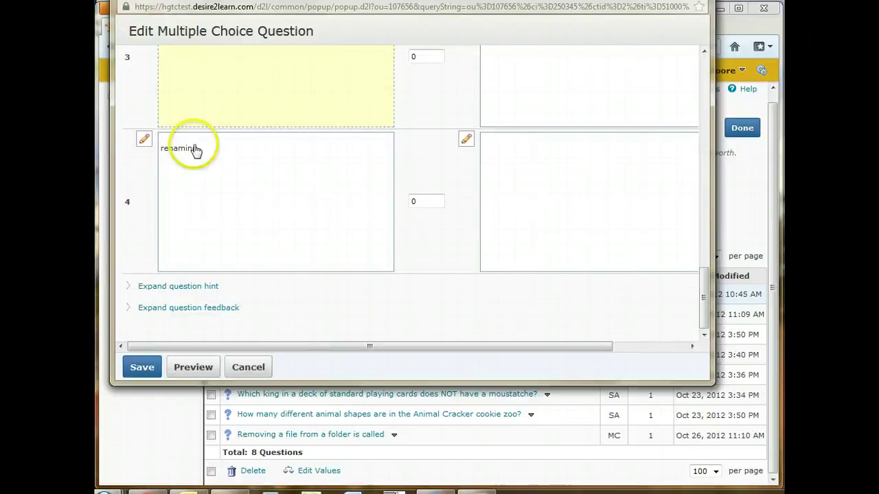
Step: Save the question changes, applying them to the Question Library, Test 1 (Random) and Test 3 (Random)
{"action": "left_click", "coordinate": [195, 369]}
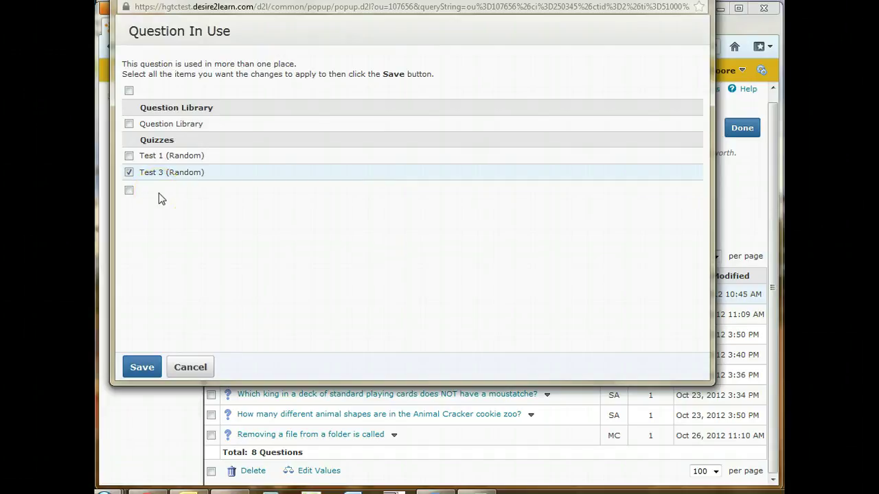
{"action": "left_click", "coordinate": [129, 158]}
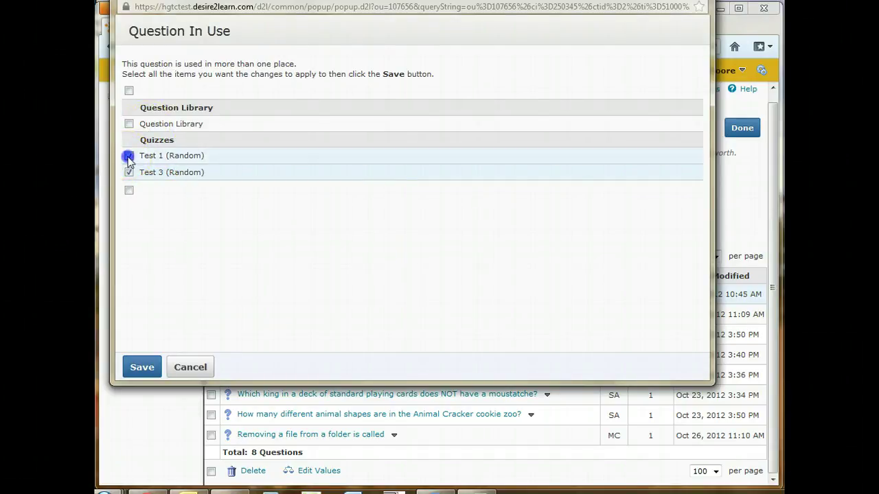
{"action": "left_click", "coordinate": [128, 124]}
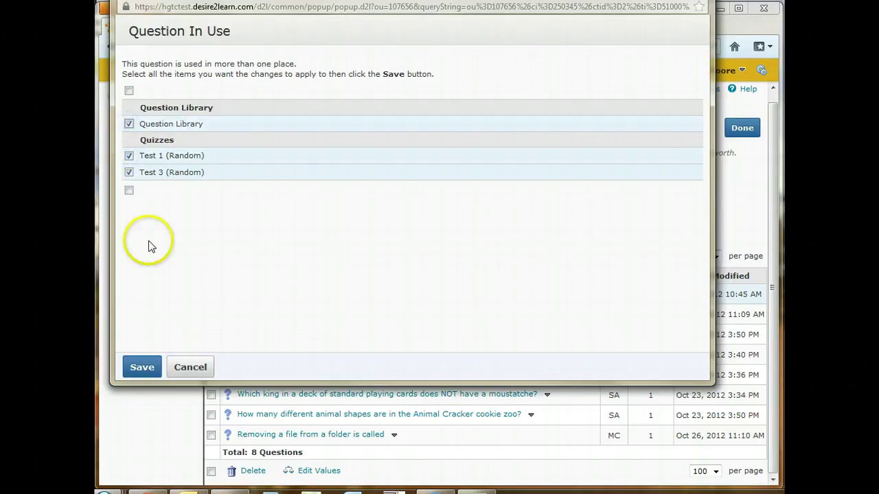
{"action": "left_click", "coordinate": [141, 368]}
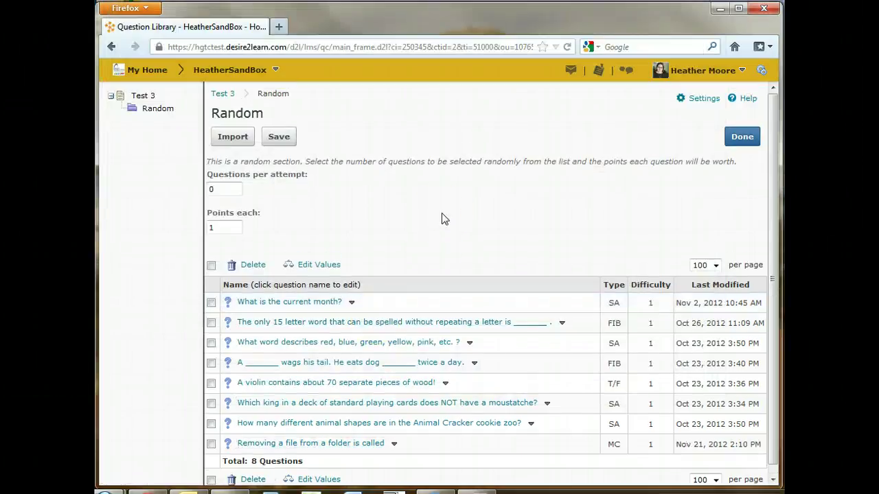
Step: Set the Random section to 5 questions per attempt and 2 points each, save it, and return to Test 3's quiz layout
{"action": "double_click", "coordinate": [209, 188]}
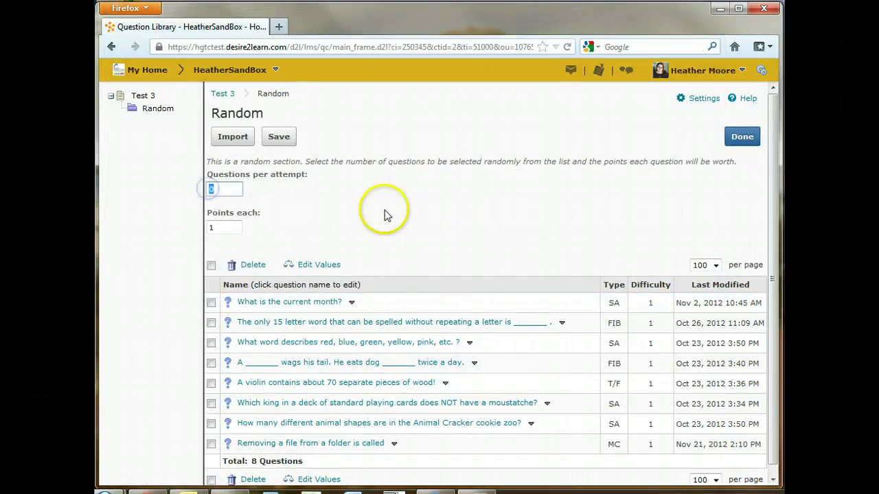
{"action": "type", "text": "5"}
{"action": "left_click", "coordinate": [206, 226]}
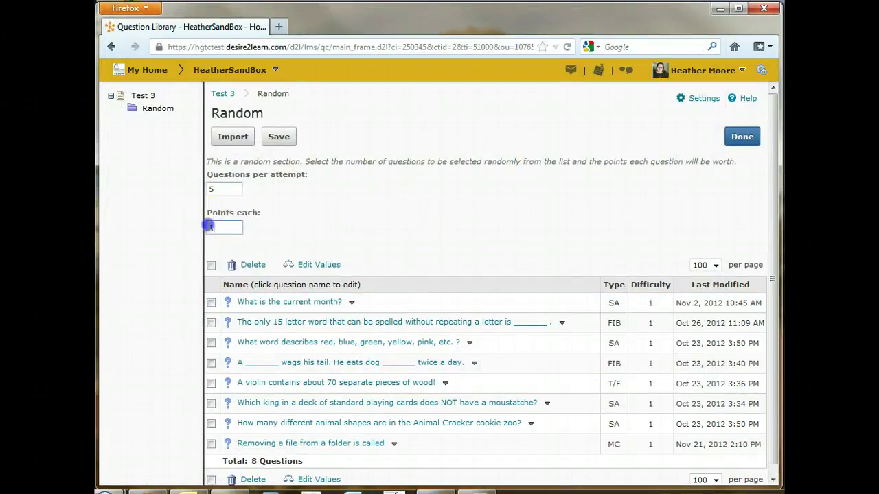
{"action": "left_click", "coordinate": [413, 204]}
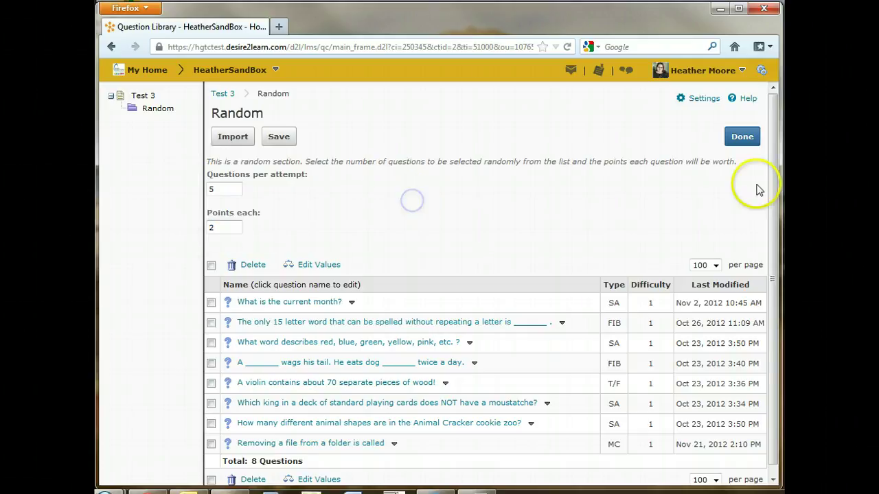
{"action": "left_click", "coordinate": [276, 139]}
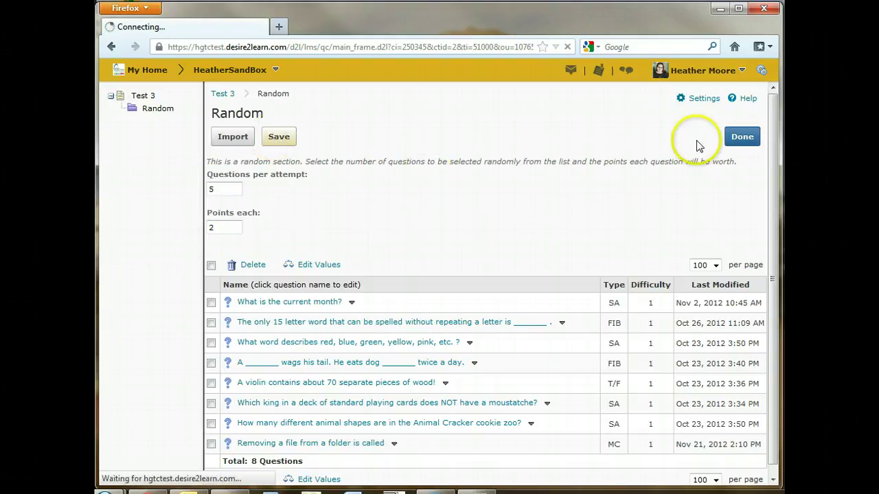
{"action": "left_click", "coordinate": [739, 139]}
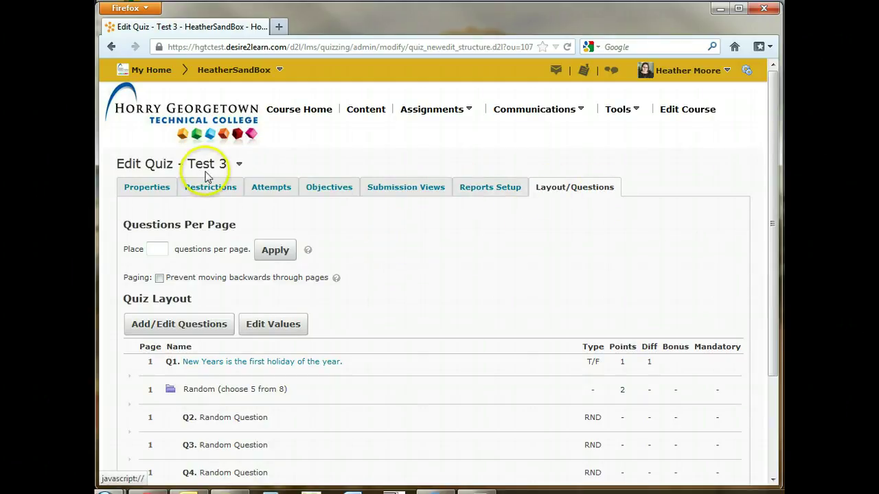
{"action": "scroll", "coordinate": [380, 268], "scroll_direction": "down", "scroll_amount": 2}
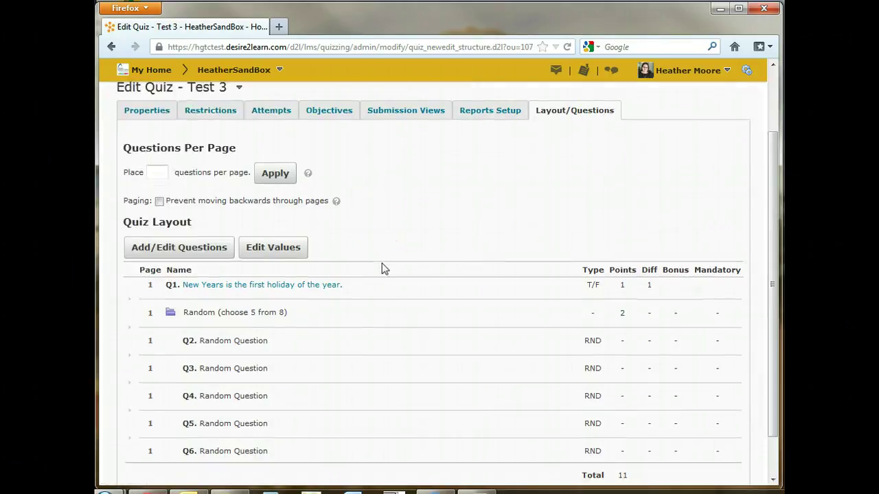
{"action": "scroll", "coordinate": [382, 263], "scroll_direction": "down", "scroll_amount": 1}
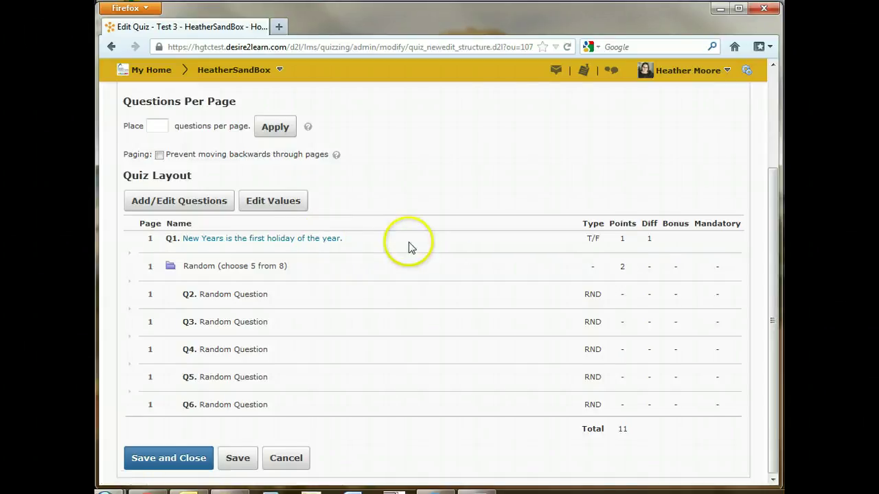
{"action": "scroll", "coordinate": [414, 248], "scroll_direction": "up", "scroll_amount": 2}
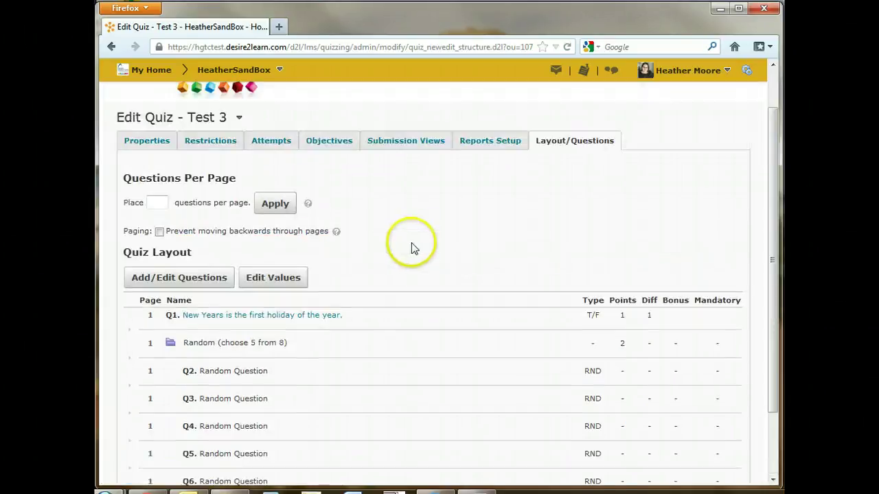
Step: Make "New Years is the first holiday of the year." a bonus question, save its values, and return to the quiz layout
{"action": "left_click", "coordinate": [183, 277]}
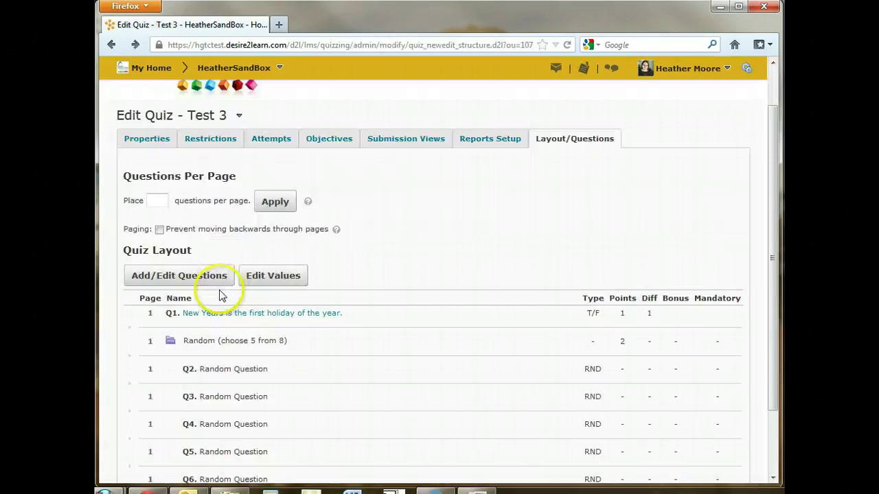
{"action": "left_click", "coordinate": [209, 277]}
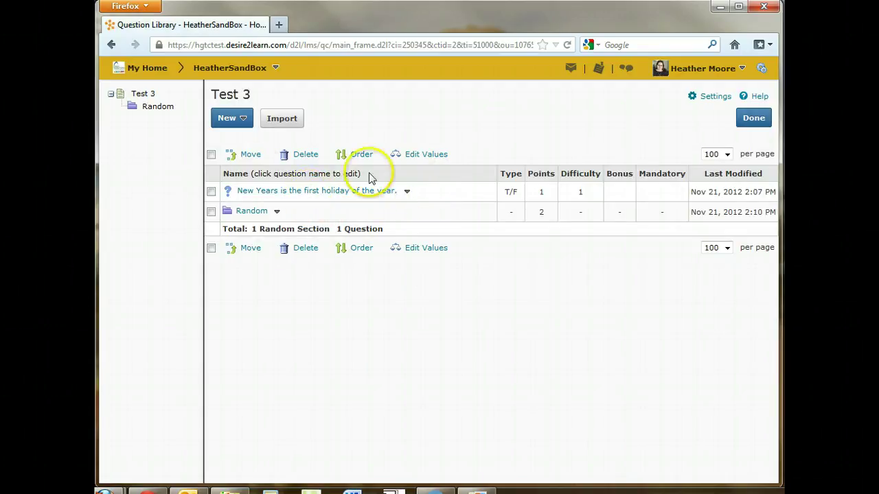
{"action": "left_click", "coordinate": [211, 192]}
{"action": "left_click", "coordinate": [428, 155]}
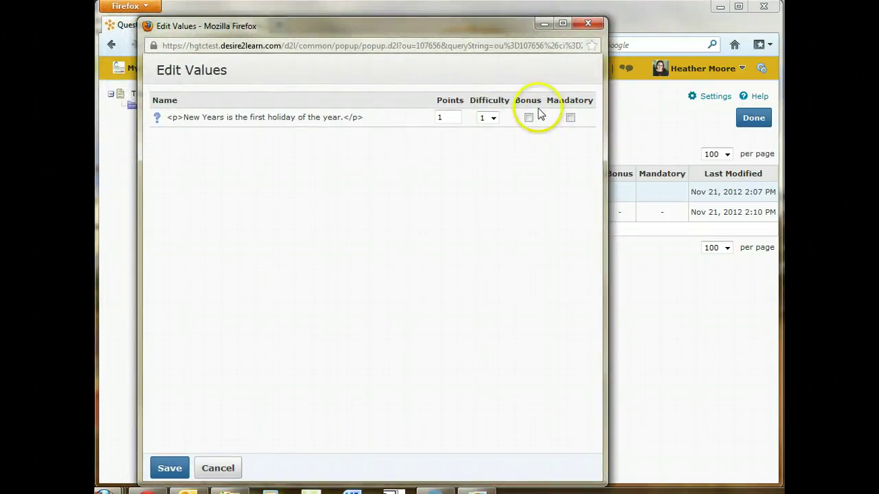
{"action": "left_click", "coordinate": [528, 119]}
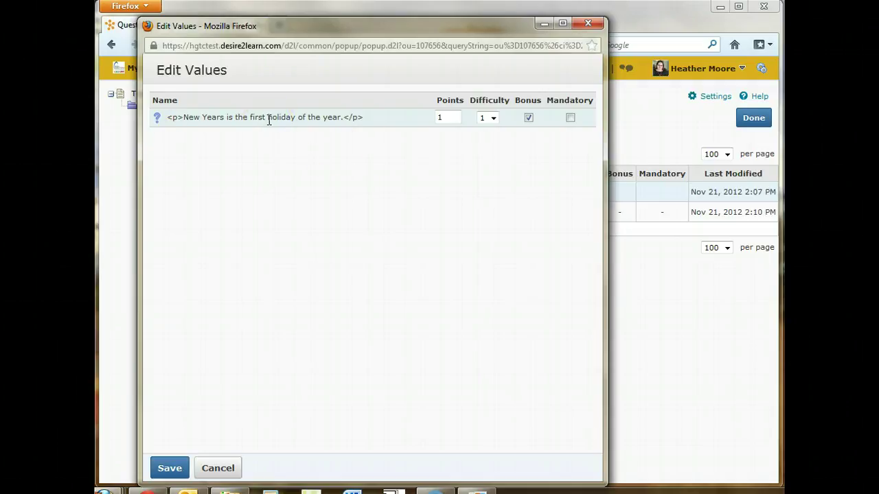
{"action": "left_click", "coordinate": [170, 468]}
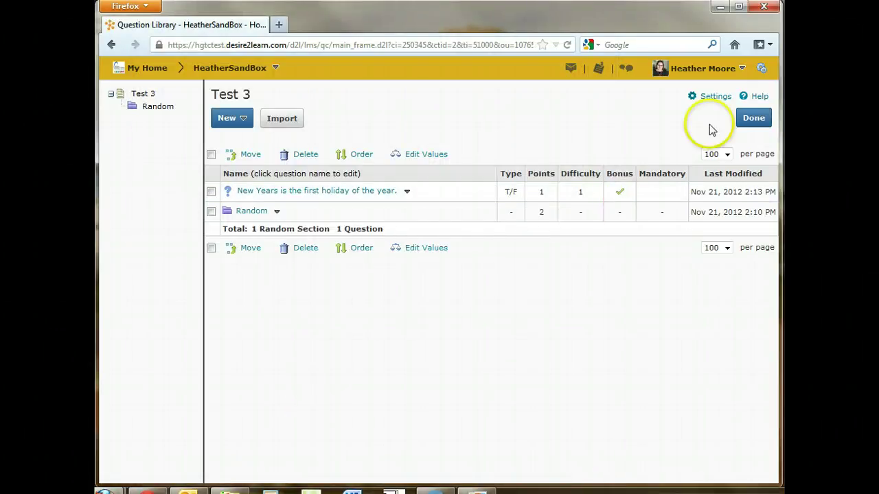
{"action": "left_click", "coordinate": [748, 126]}
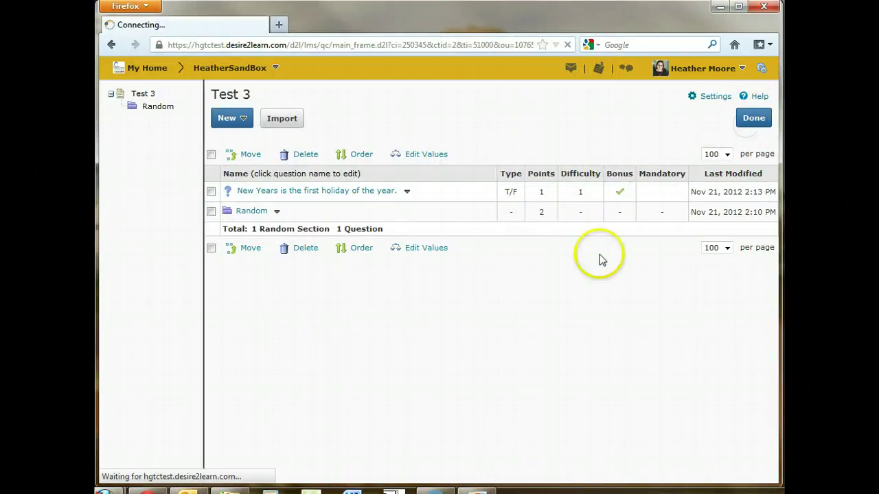
{"action": "scroll", "coordinate": [450, 271], "scroll_direction": "down", "scroll_amount": 3}
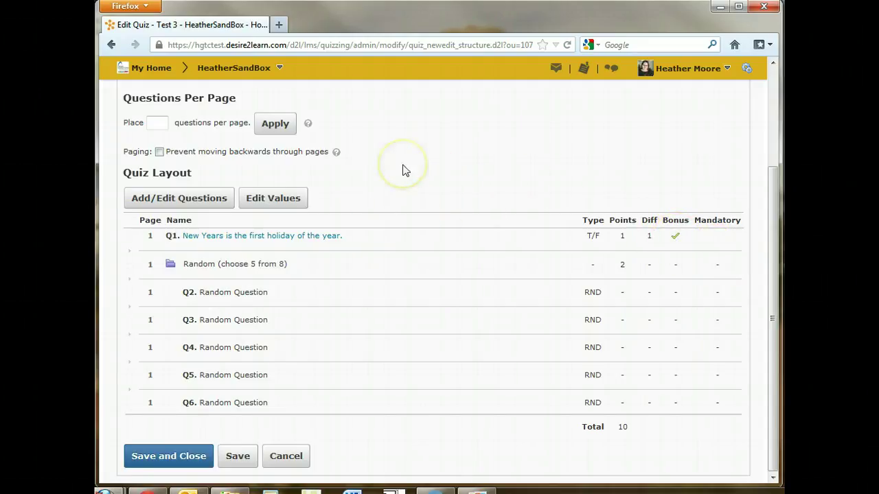
Step: Turn on the paging option that prevents moving backwards through pages in Test 3
{"action": "scroll", "coordinate": [404, 171], "scroll_direction": "up", "scroll_amount": 2}
{"action": "scroll", "coordinate": [404, 171], "scroll_direction": "down", "scroll_amount": 2}
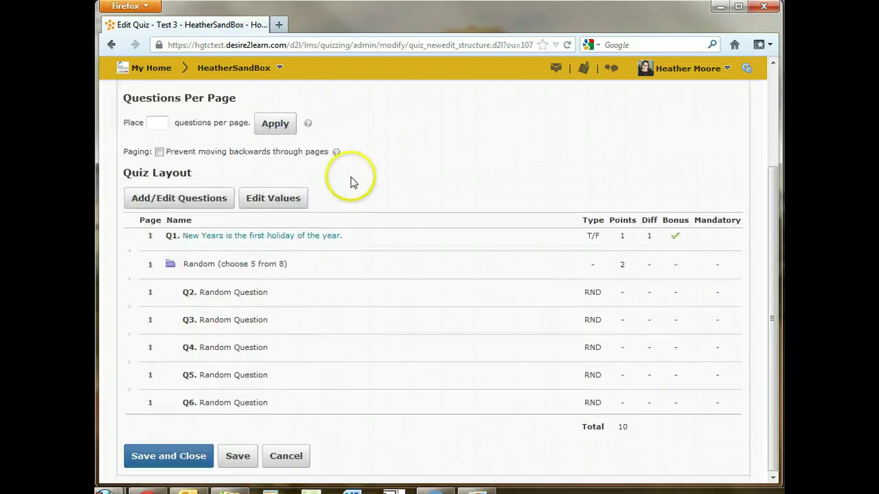
{"action": "left_click", "coordinate": [149, 123]}
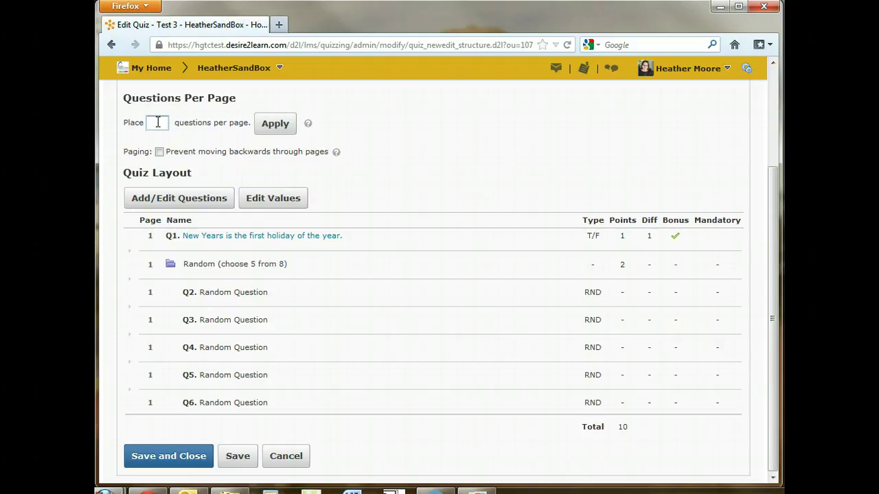
{"action": "left_click", "coordinate": [160, 151]}
{"action": "scroll", "coordinate": [402, 182], "scroll_direction": "up", "scroll_amount": 2}
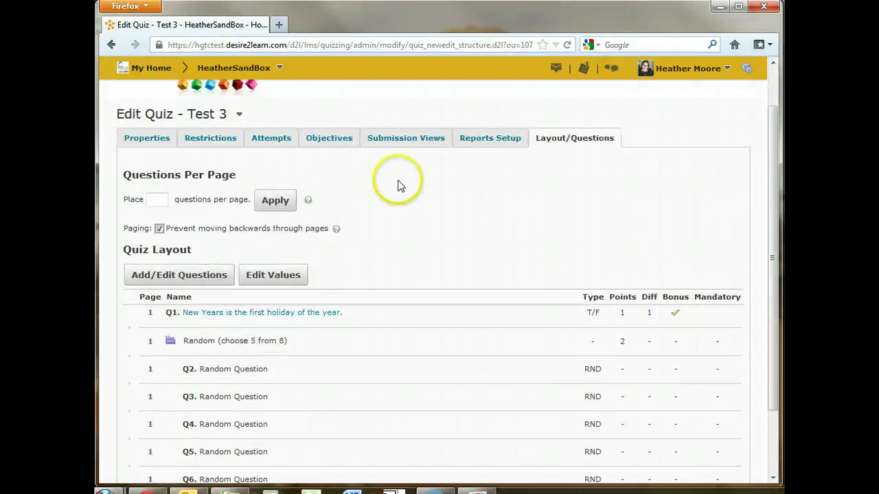
{"action": "scroll", "coordinate": [398, 193], "scroll_direction": "down", "scroll_amount": 2}
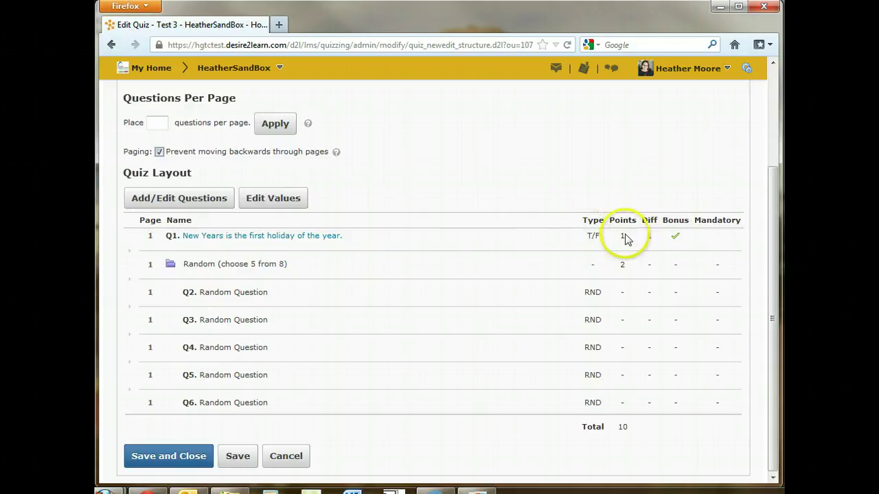
{"action": "scroll", "coordinate": [343, 388], "scroll_direction": "up", "scroll_amount": 3}
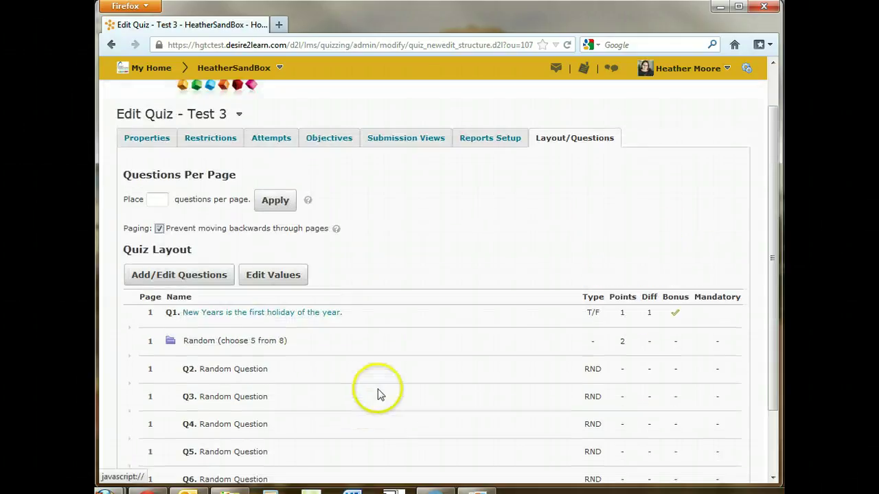
{"action": "scroll", "coordinate": [383, 280], "scroll_direction": "up", "scroll_amount": 2}
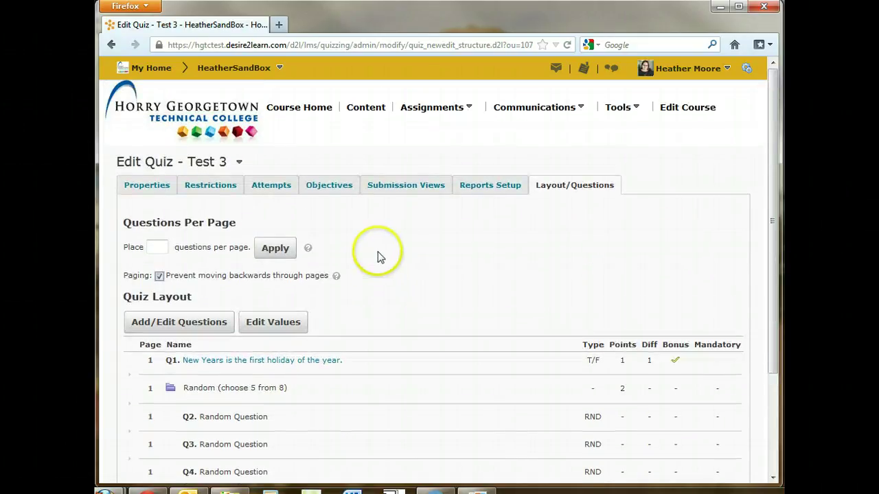
{"action": "scroll", "coordinate": [378, 253], "scroll_direction": "down", "scroll_amount": 5}
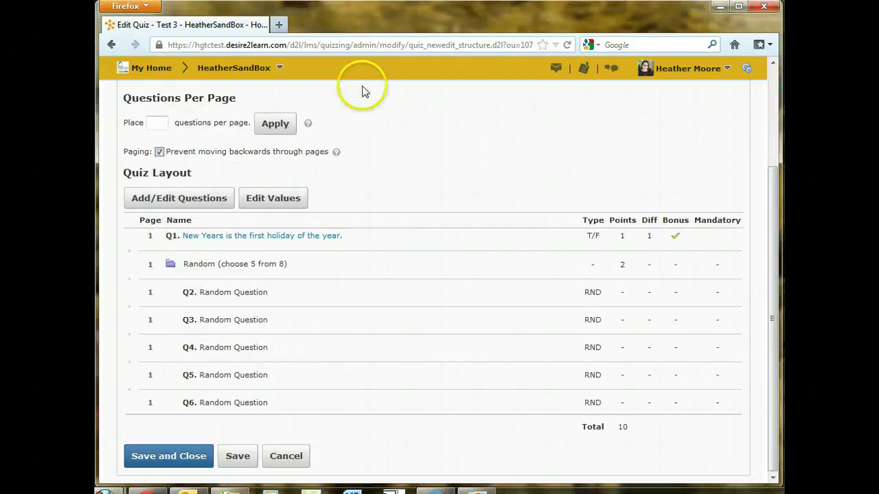